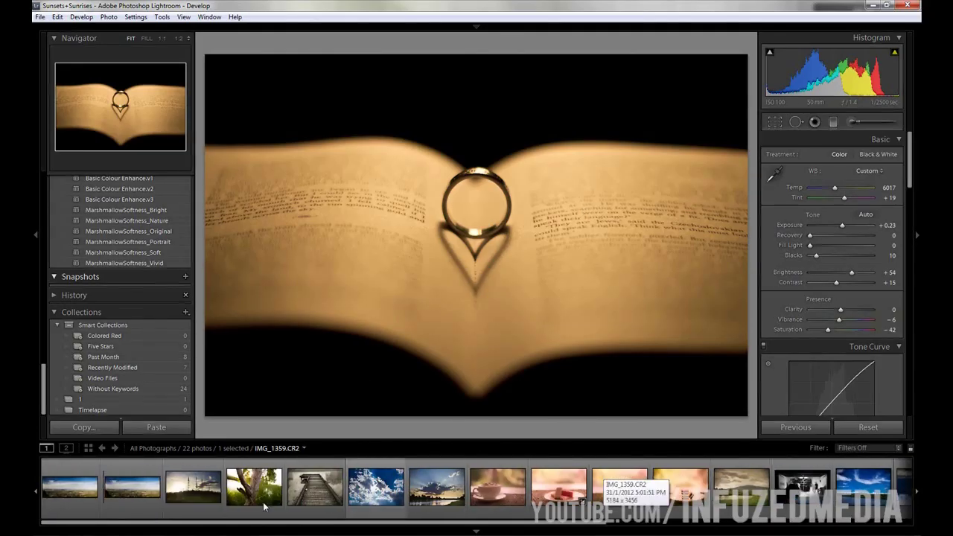
# Step: Open IMG_8474.CR2 in Develop, undo the reset to restore its edits, and hide the filmstrip
pyautogui.click(254, 487)
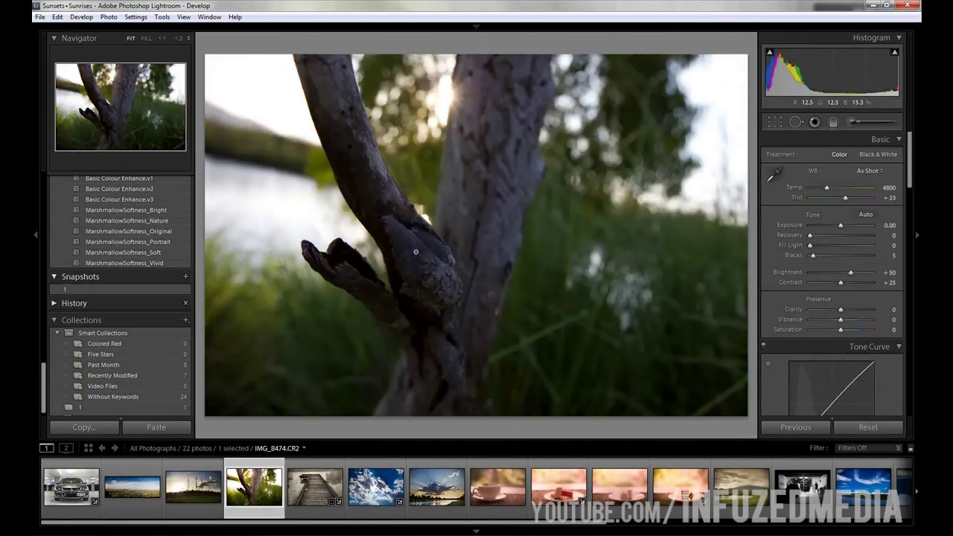
pyautogui.hotkey('ctrl', 'z')
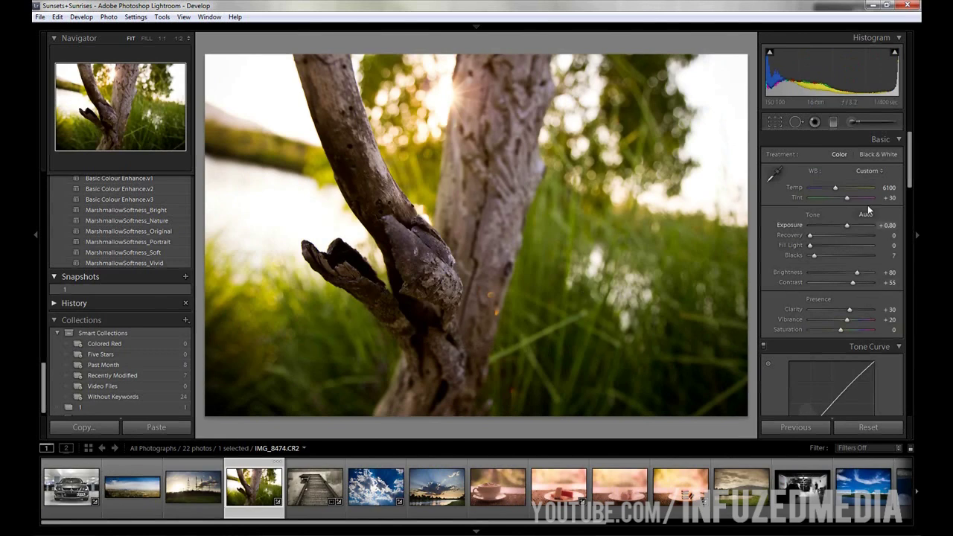
pyautogui.scroll(-10, 872, 246)
pyautogui.scroll(10, 872, 247)
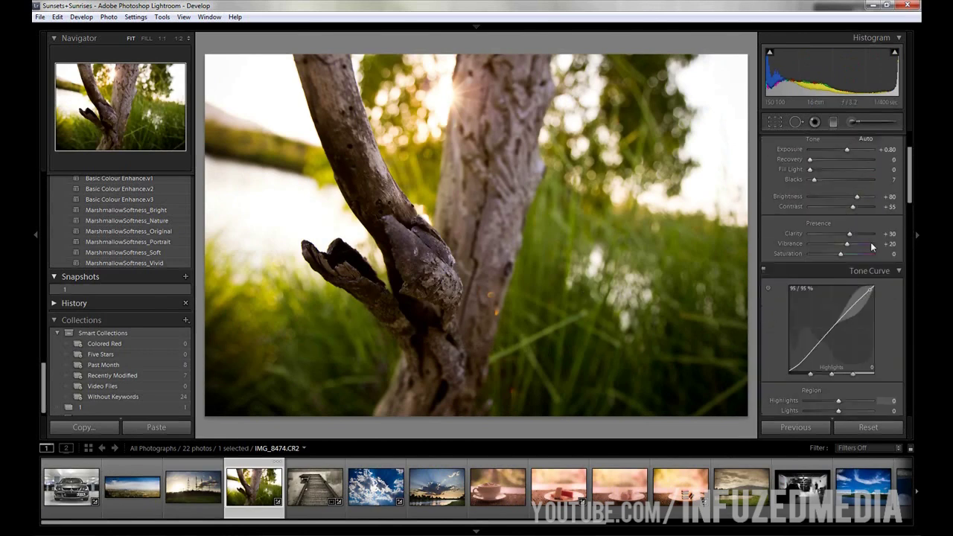
pyautogui.click(475, 531)
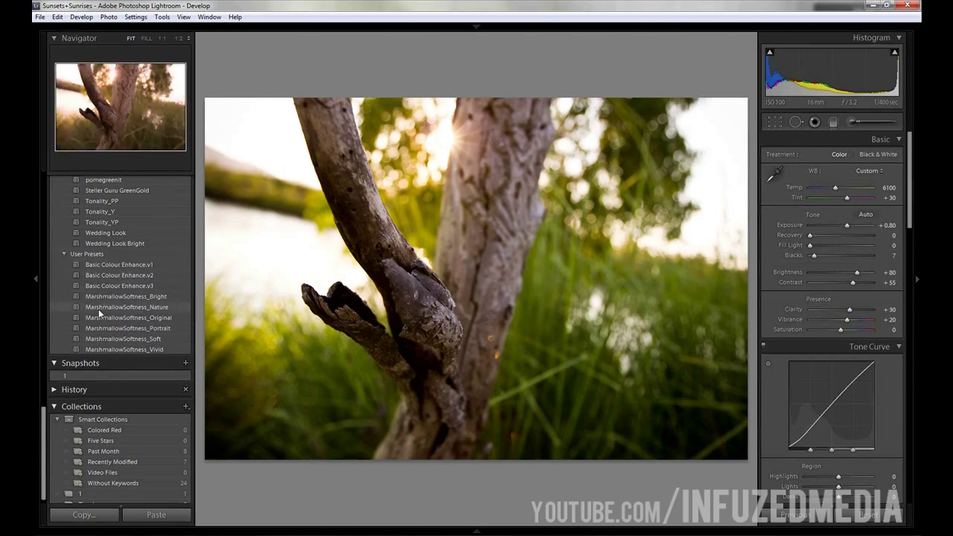
# Step: Reset the Basic adjustments, then apply Auto white balance warmed to Temp 6150, Tint +30
pyautogui.click(32, 275)
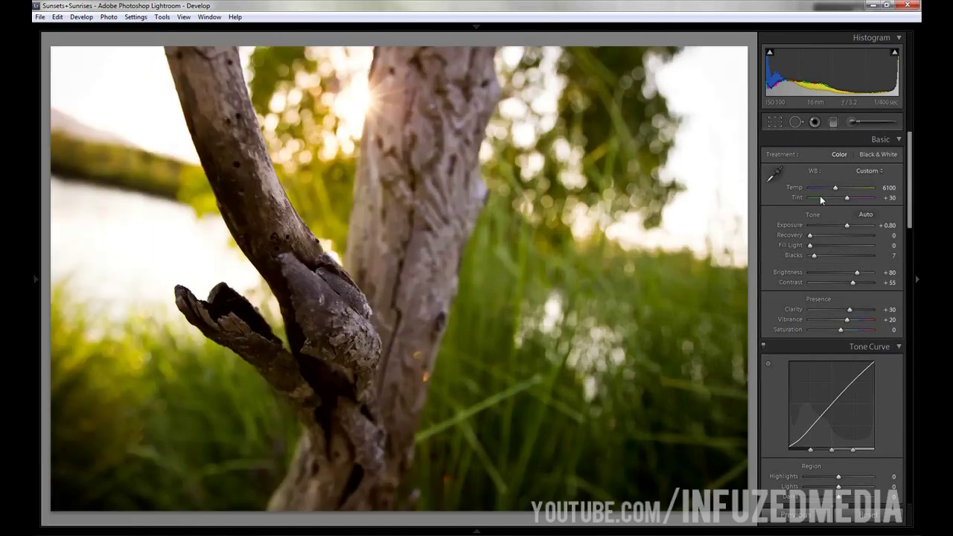
pyautogui.click(867, 514)
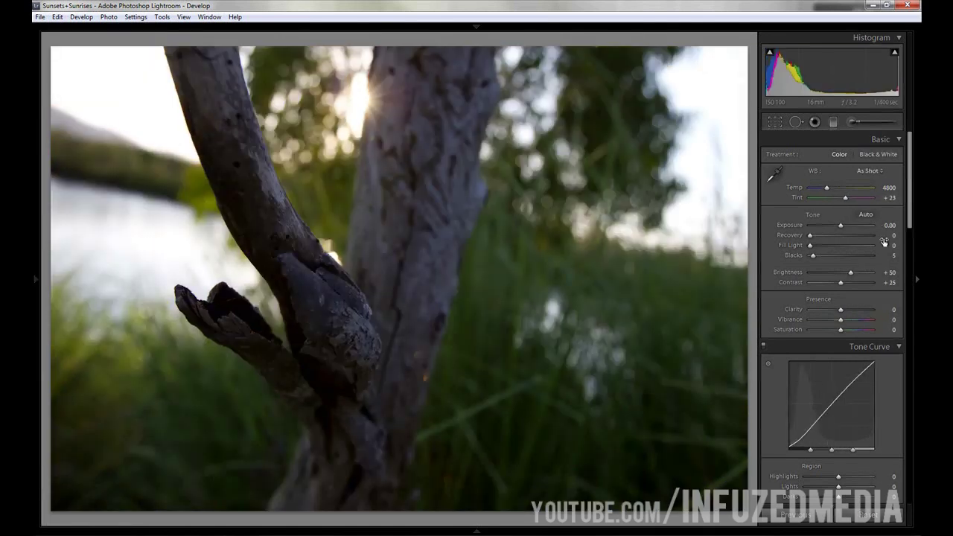
pyautogui.moveTo(525, 28)
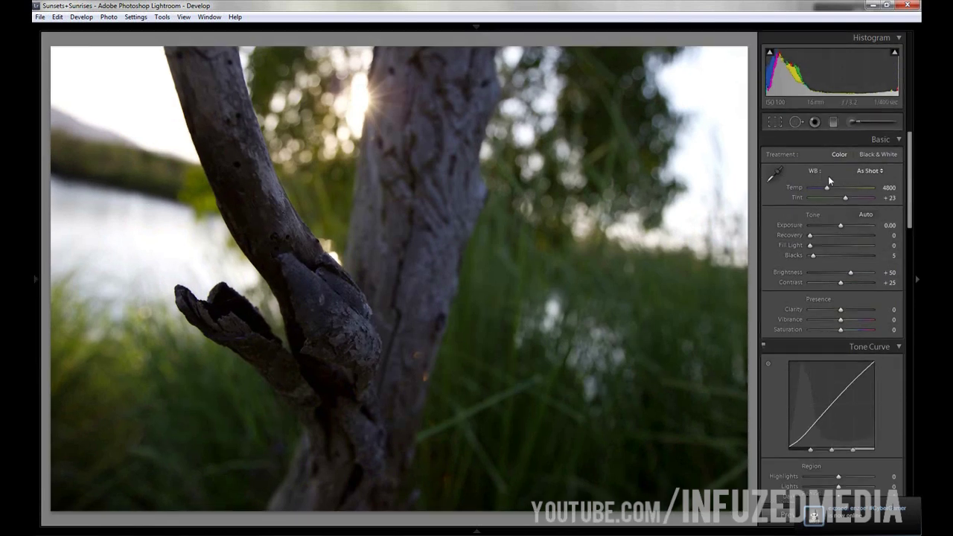
pyautogui.click(867, 171)
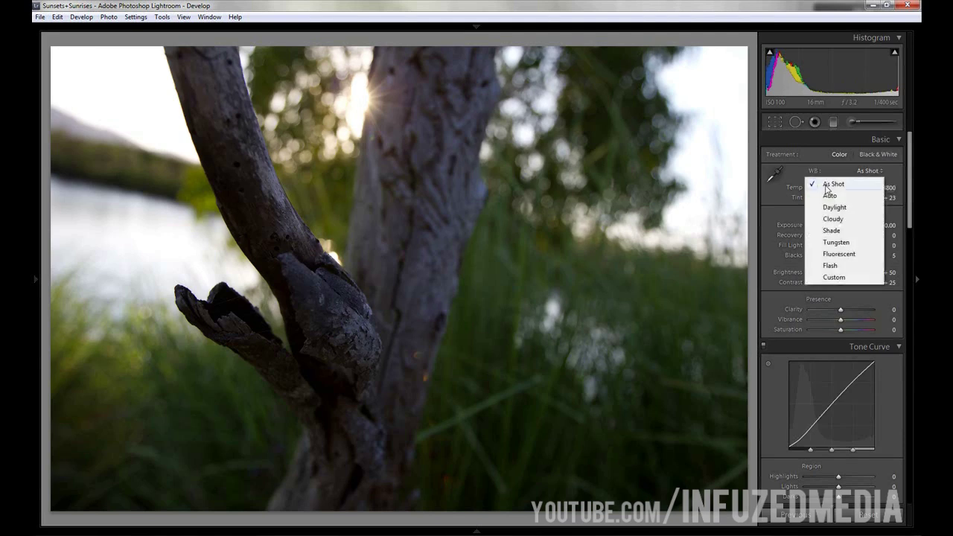
pyautogui.click(711, 175)
pyautogui.click(872, 170)
pyautogui.click(847, 195)
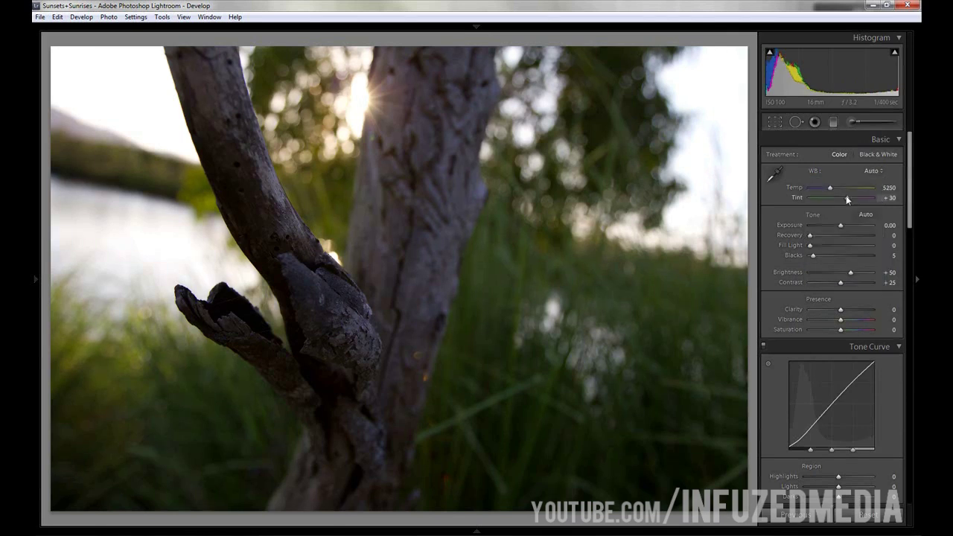
pyautogui.press('Up')
pyautogui.press('Up')
pyautogui.press('Up')
pyautogui.press('Up')
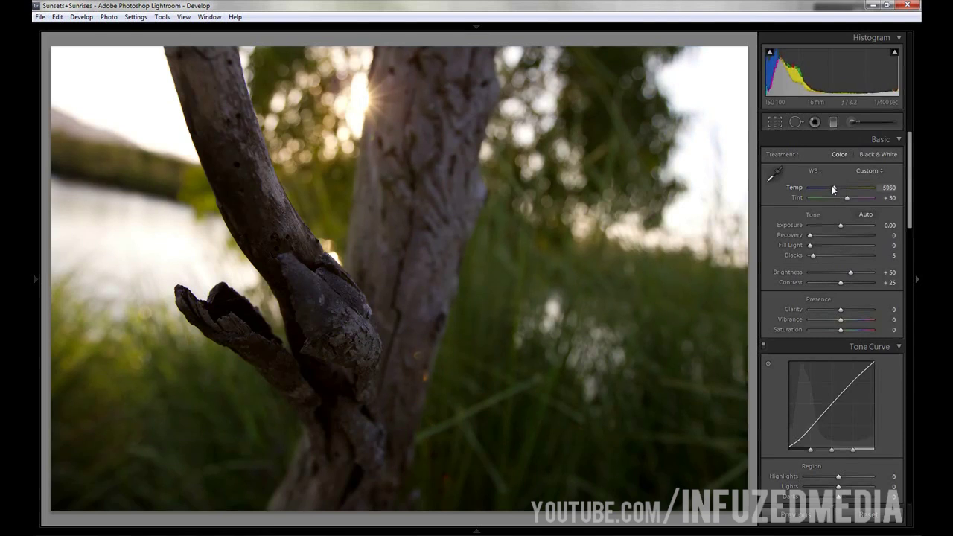
pyautogui.press('Up')
# Step: Undo Auto Tone, then set Exposure +1.00, Fill Light 5, Blacks 8, Contrast +55, Brightness +80
pyautogui.click(868, 215)
pyautogui.hotkey('ctrl', 'z')
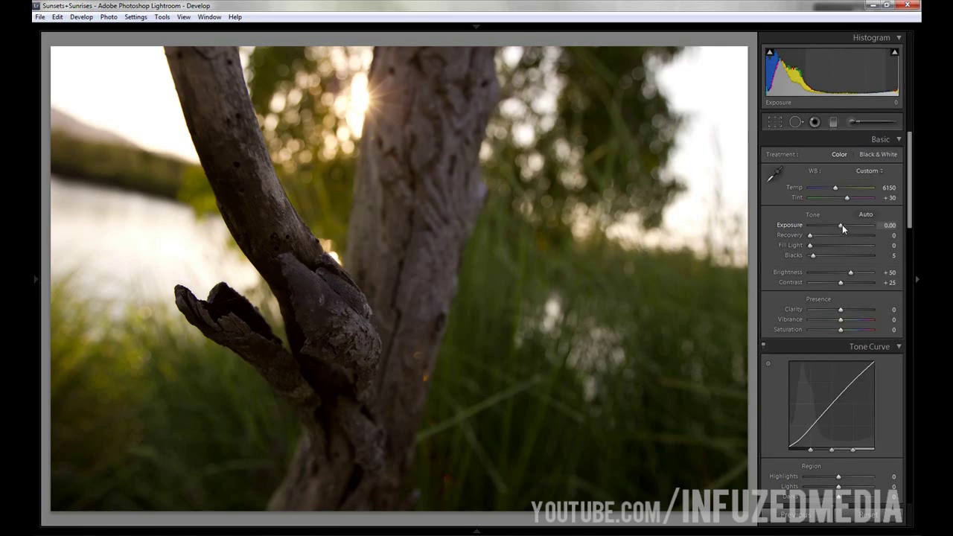
pyautogui.click(843, 226)
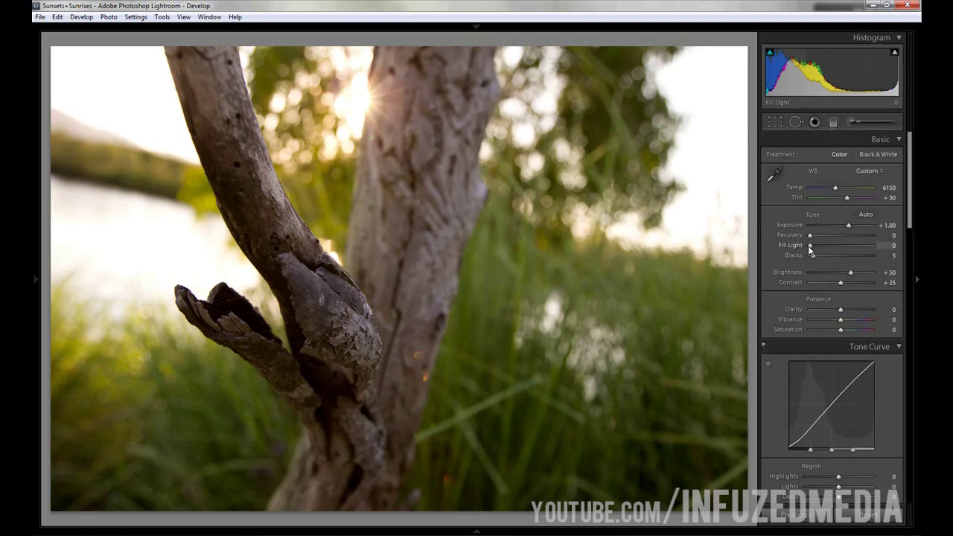
pyautogui.press('Up')
pyautogui.press('Up')
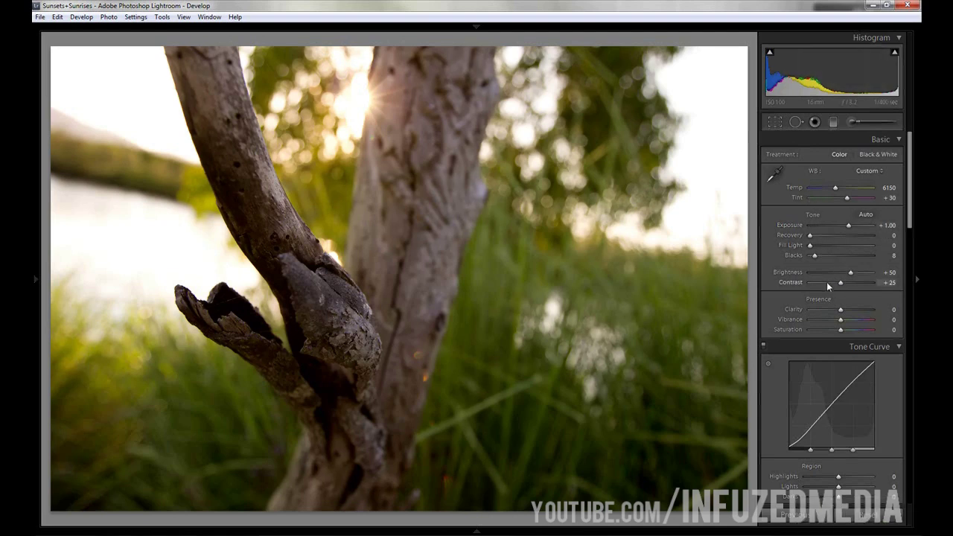
pyautogui.press('Up')
pyautogui.press('Up')
pyautogui.press('Up')
pyautogui.press('Up')
pyautogui.press('Up')
pyautogui.press('Up')
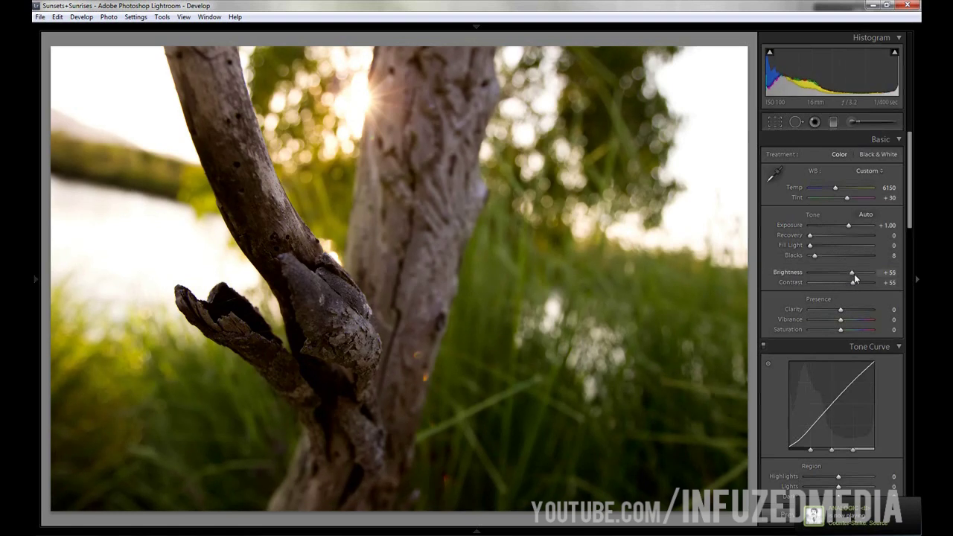
pyautogui.press('Up')
pyautogui.press('Up')
pyautogui.press('Up')
pyautogui.press('Up')
pyautogui.press('Up')
pyautogui.press('Up')
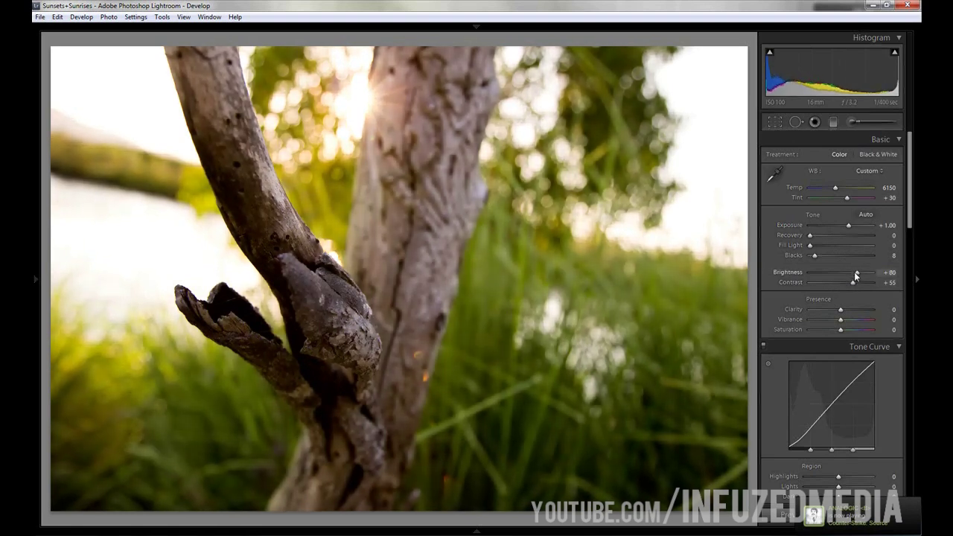
pyautogui.press('Up')
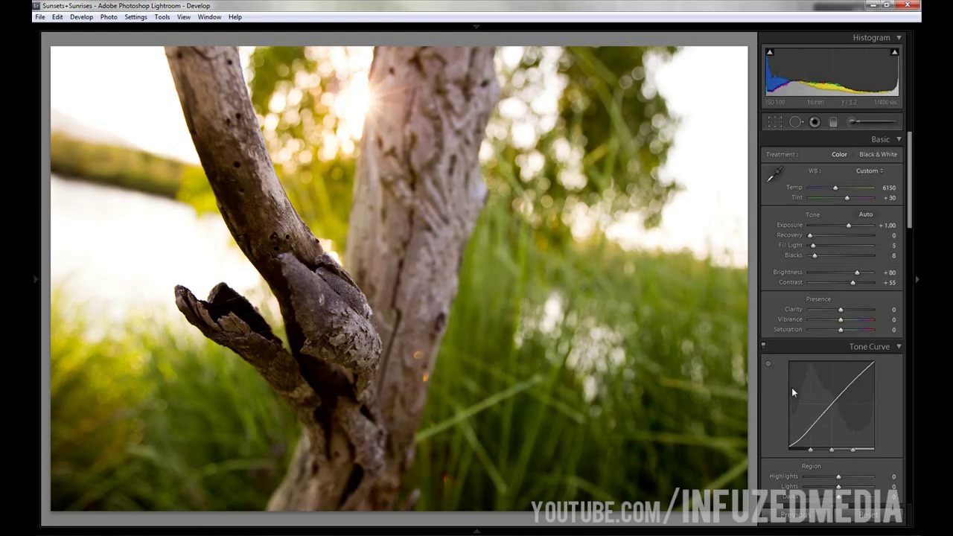
# Step: Reset the tree photo to compare with the original, then restore its edits
pyautogui.click(892, 519)
pyautogui.hotkey('ctrl', 'z')
pyautogui.scroll(-5, 864, 362)
pyautogui.scroll(-3, 863, 359)
pyautogui.scroll(10, 860, 353)
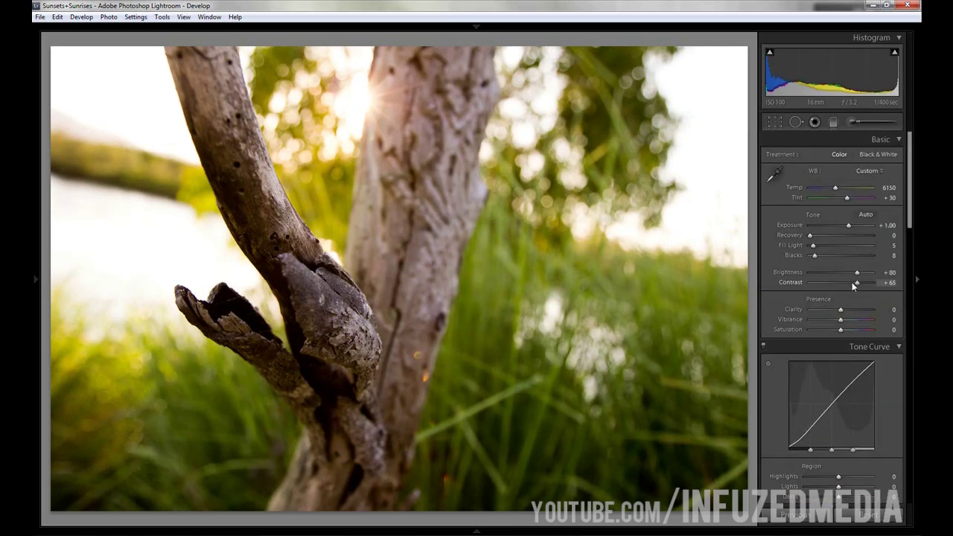
# Step: Set Brightness +65, Contrast +70, Clarity +30 and Vibrance +25 in the Presence section
pyautogui.moveTo(856, 272); pyautogui.dragTo(855, 275)
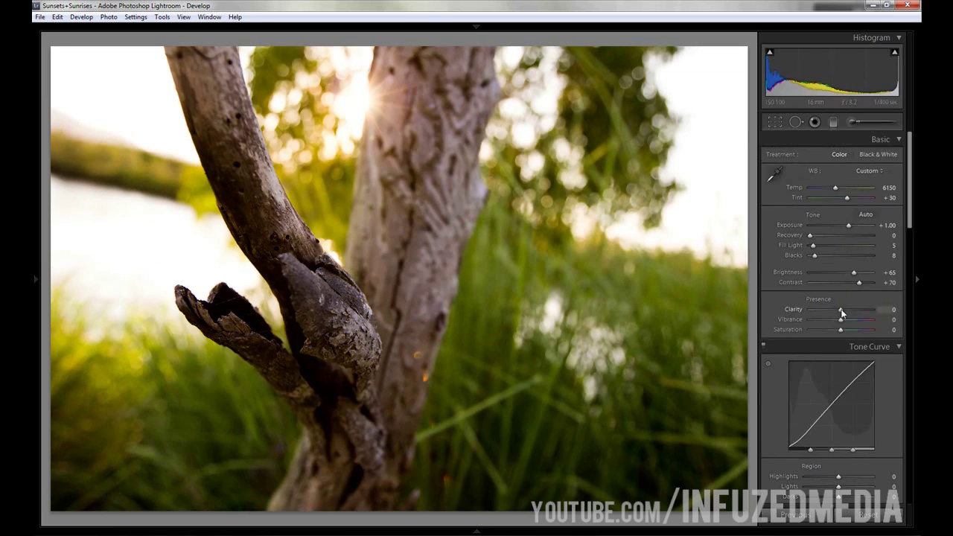
pyautogui.moveTo(840, 309); pyautogui.dragTo(920, 318)
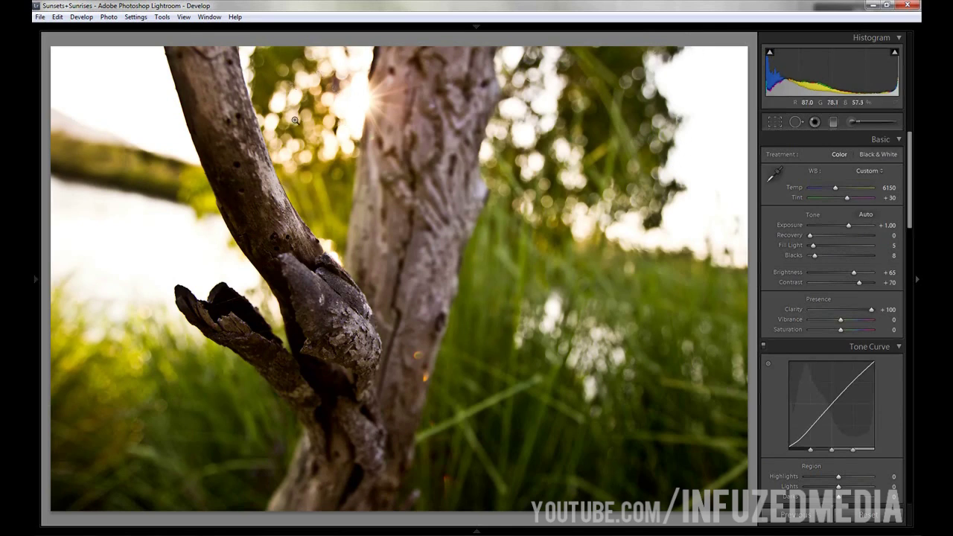
pyautogui.doubleClick(797, 307)
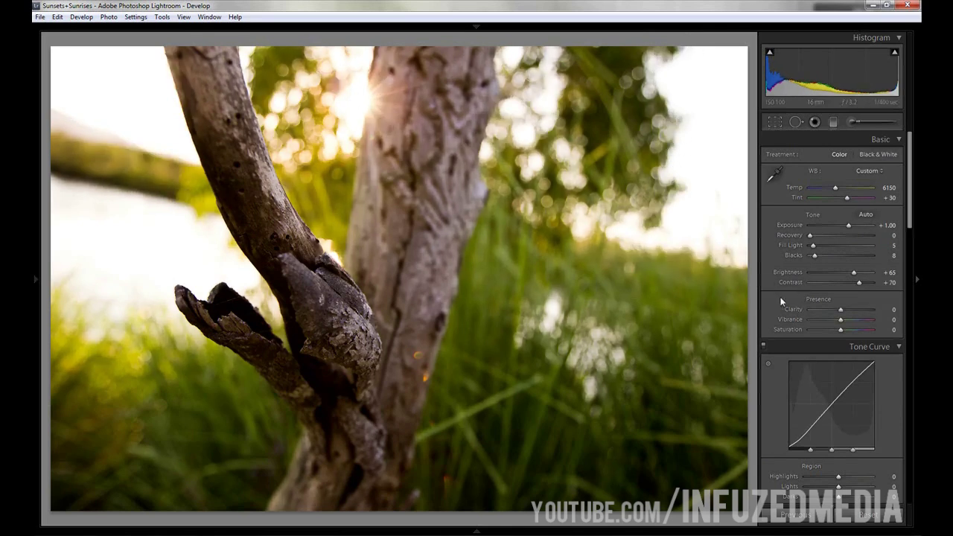
pyautogui.moveTo(840, 309); pyautogui.dragTo(848, 309)
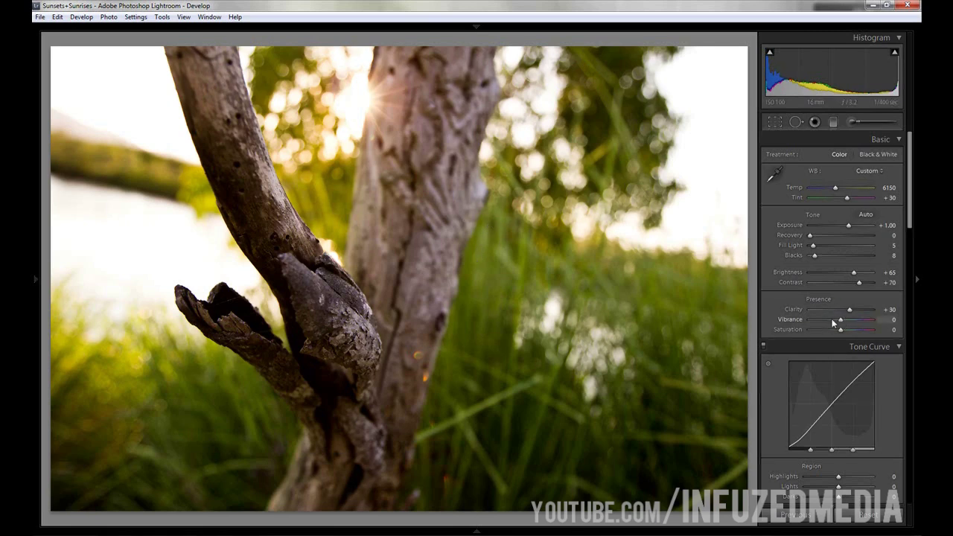
pyautogui.press('Up')
pyautogui.press('Up')
pyautogui.press('Up')
pyautogui.press('Up')
pyautogui.scroll(-3, 833, 335)
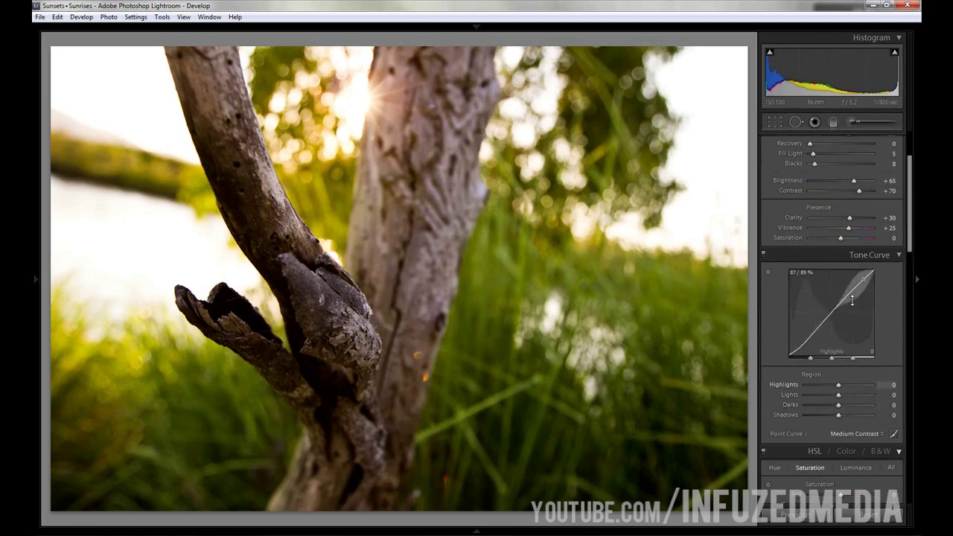
pyautogui.click(855, 434)
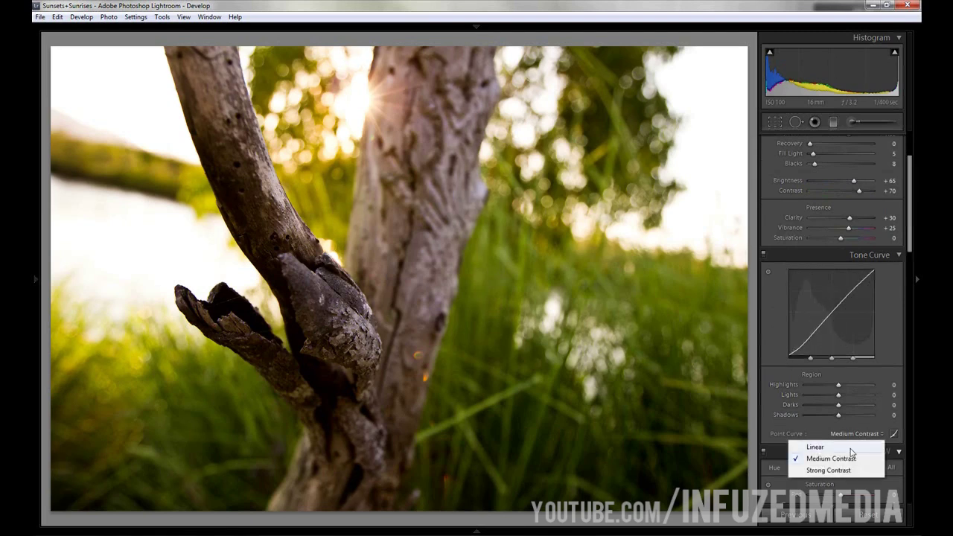
pyautogui.click(852, 470)
pyautogui.click(857, 433)
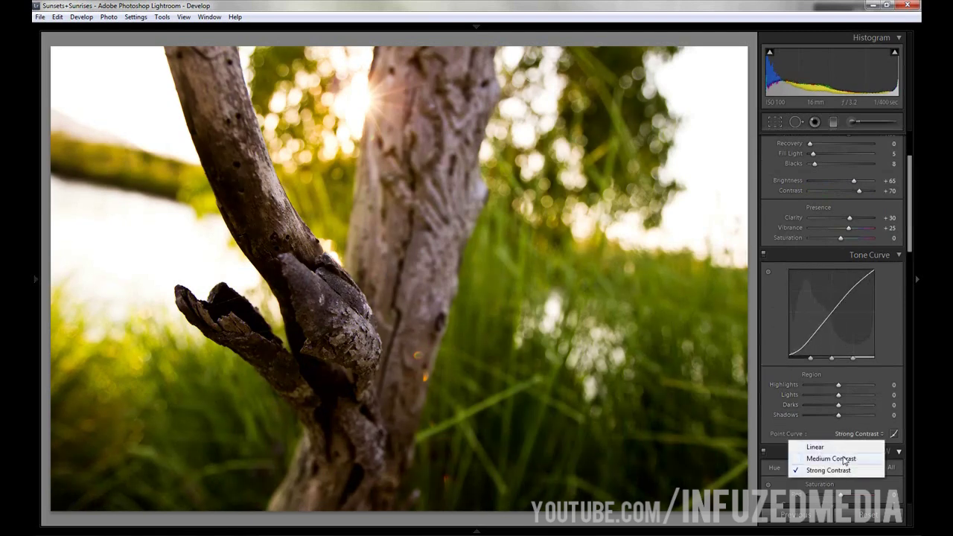
pyautogui.click(844, 459)
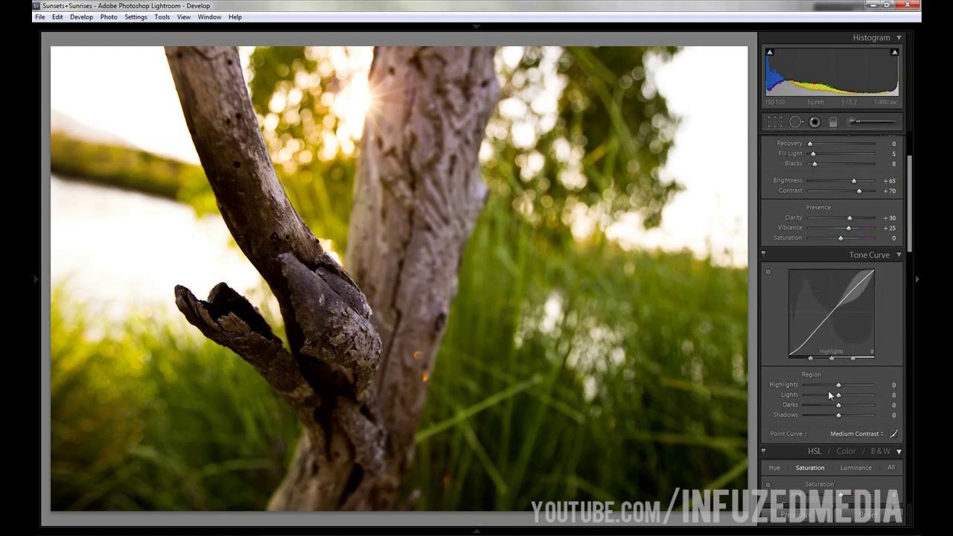
pyautogui.scroll(-5, 828, 394)
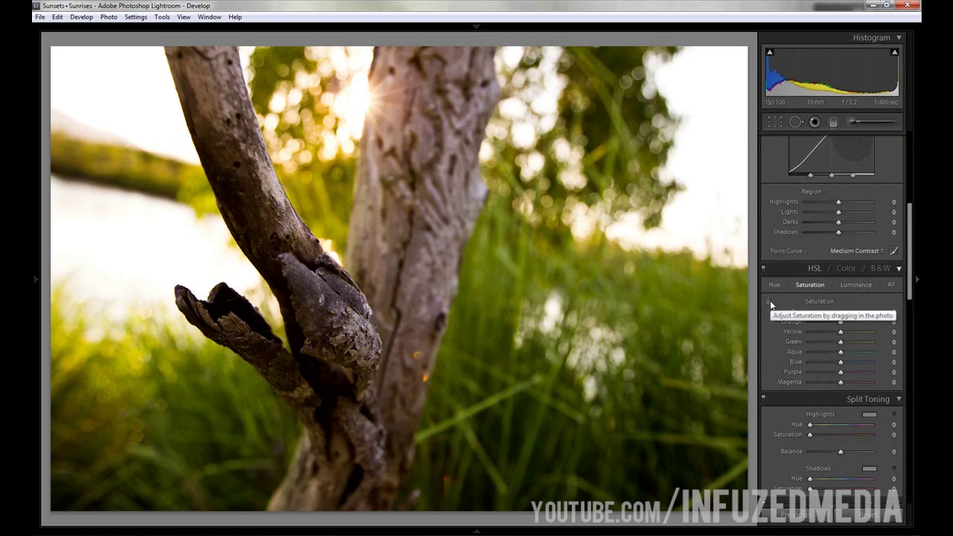
# Step: Open the cloud photo in Develop and bring the HSL panel into view
pyautogui.moveTo(469, 521)
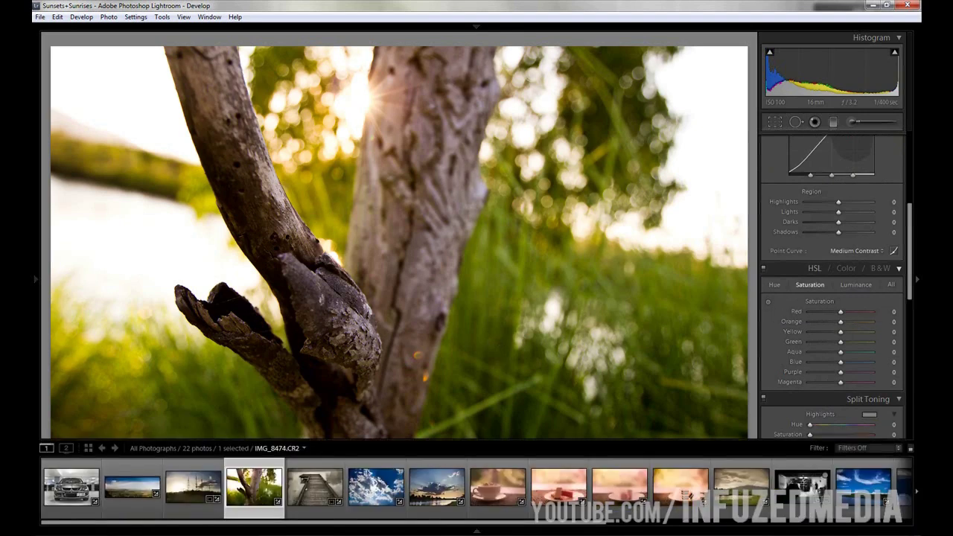
pyautogui.click(375, 487)
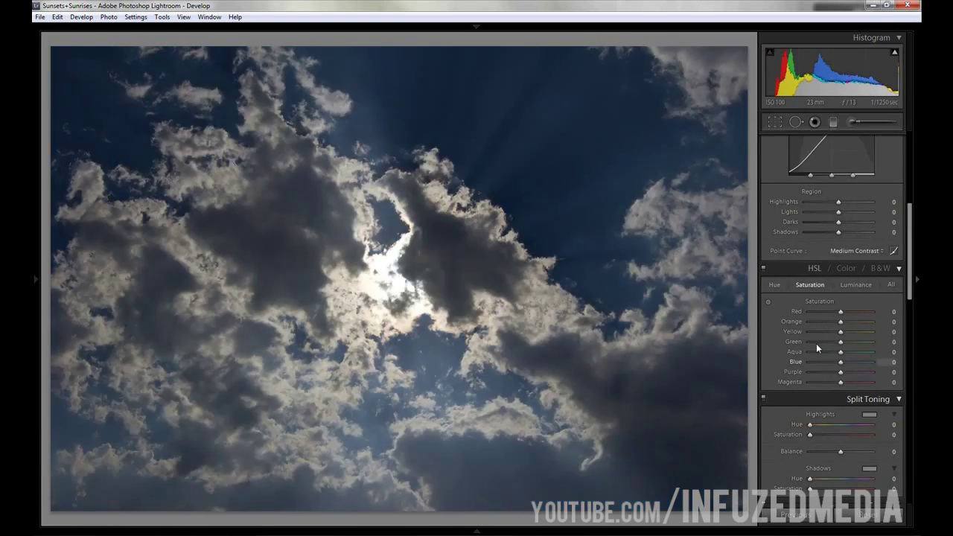
pyautogui.scroll(-5, 816, 343)
pyautogui.scroll(-4, 834, 334)
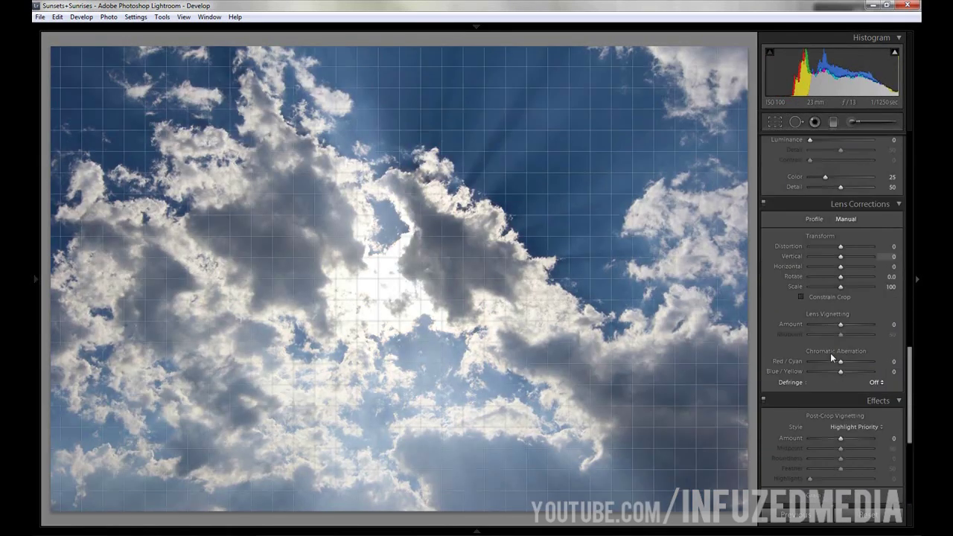
pyautogui.scroll(7, 829, 339)
# Step: Darken the sky to Blue luminance −58, Aqua −6, and saturate to Blue +66, Aqua +10
pyautogui.click(852, 193)
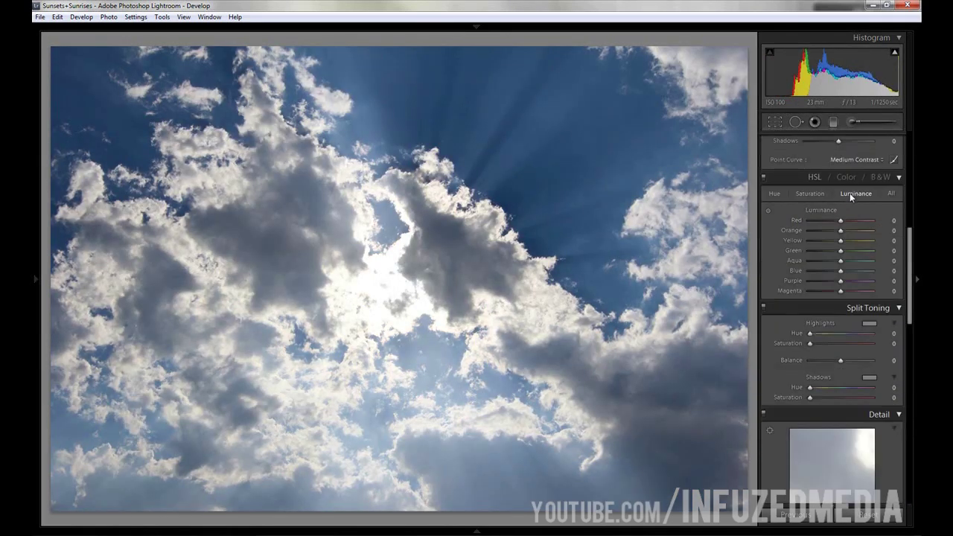
pyautogui.click(768, 210)
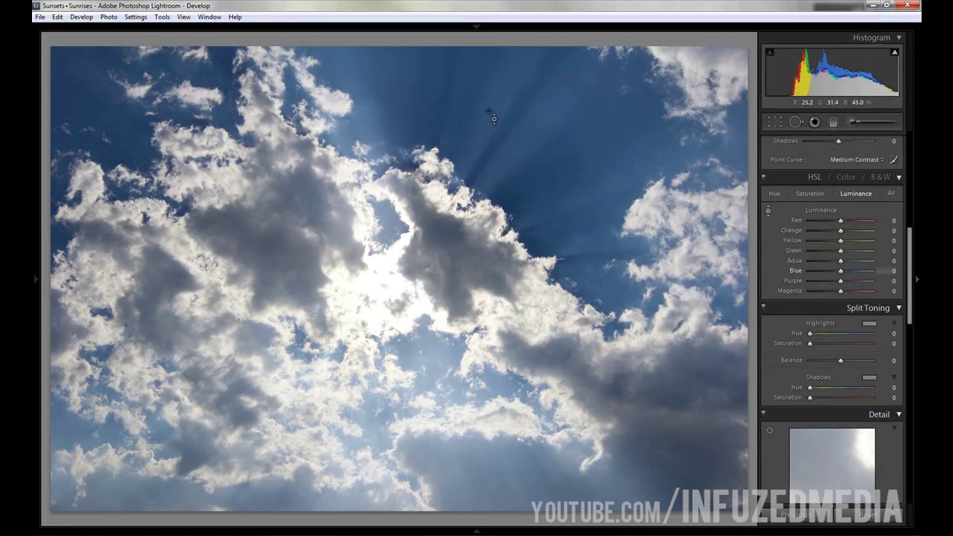
pyautogui.moveTo(566, 148); pyautogui.dragTo(566, 179)
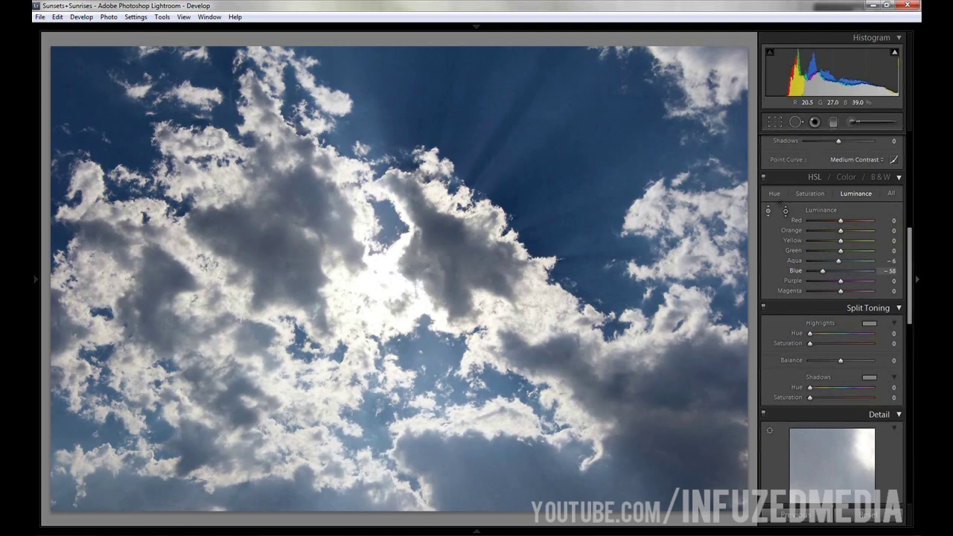
pyautogui.click(811, 192)
pyautogui.moveTo(568, 143); pyautogui.dragTo(568, 119)
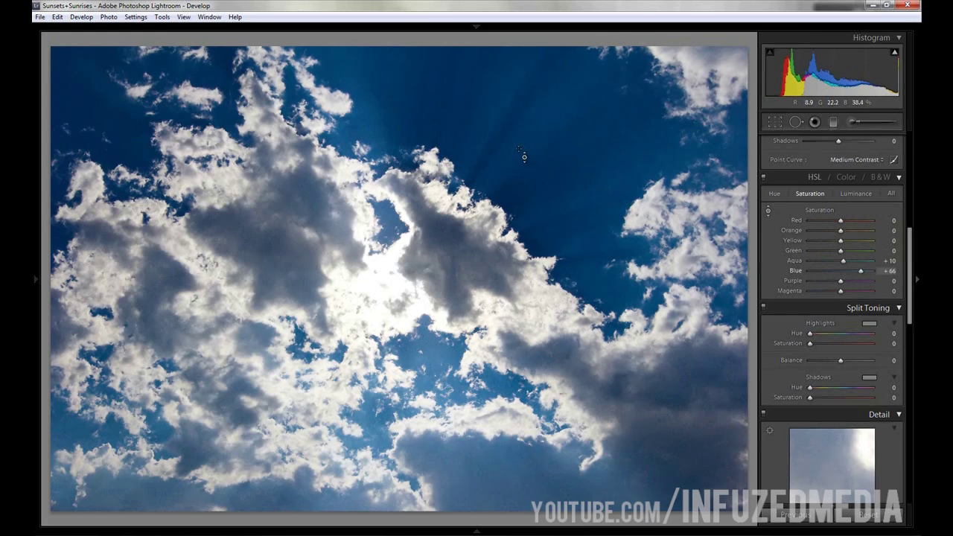
# Step: Undo the cloud photo's sky and contrast changes and switch back to the backlit tree photo
pyautogui.hotkey('ctrl', 'z')
pyautogui.hotkey('ctrl', 'z')
pyautogui.hotkey('ctrl', 'z')
pyautogui.hotkey('ctrl', 'z')
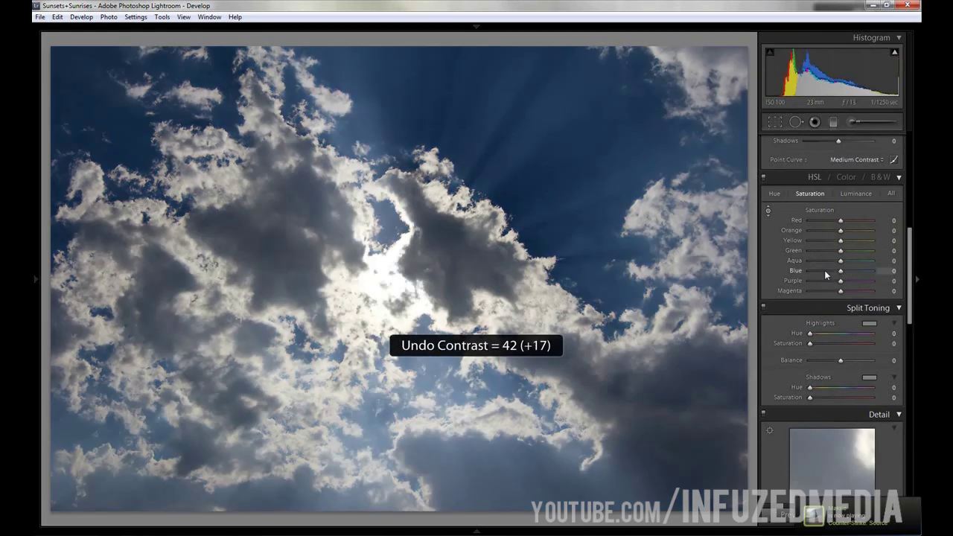
pyautogui.hotkey('ctrl', 'z')
pyautogui.hotkey('ctrl', 'z')
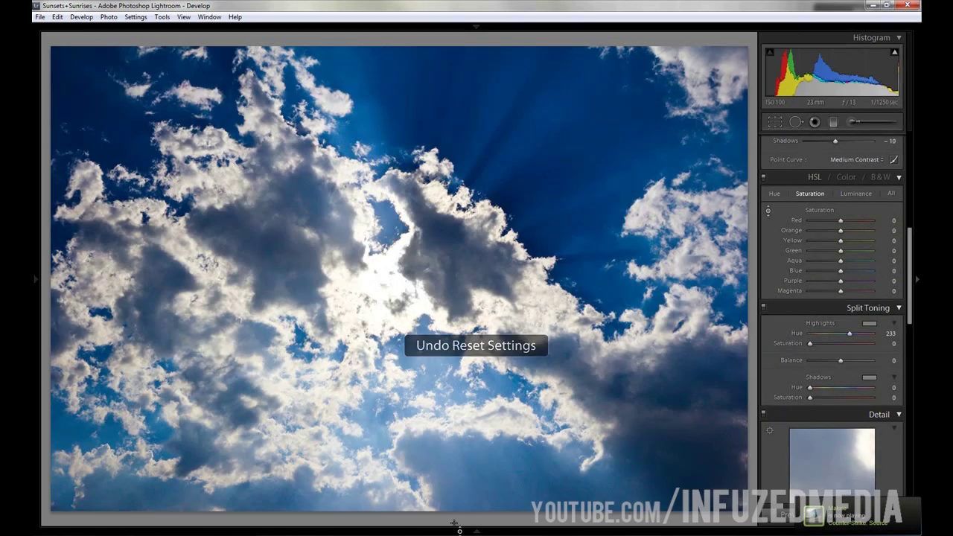
pyautogui.click(474, 532)
pyautogui.click(254, 487)
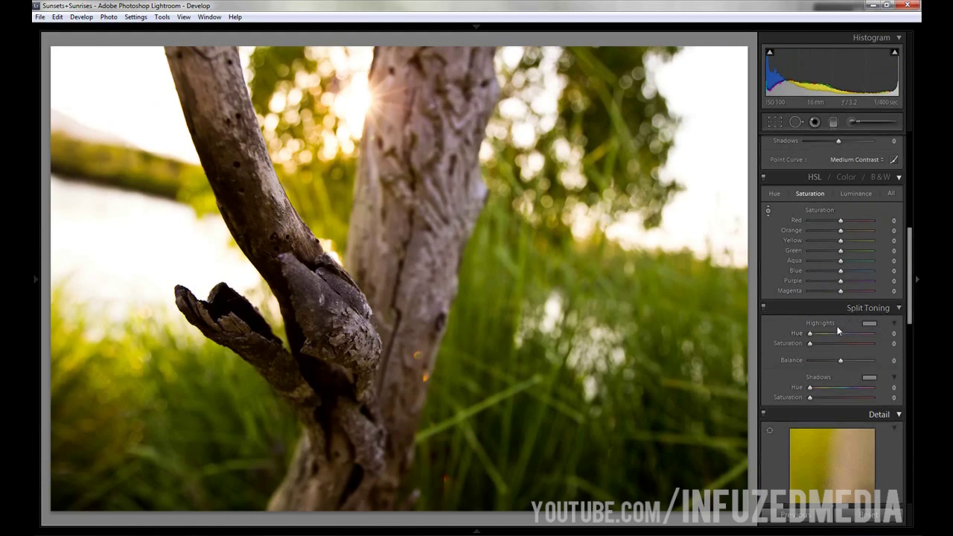
# Step: Select the wafer photo and undo its reset to bring back the pink split toning
pyautogui.moveTo(476, 532)
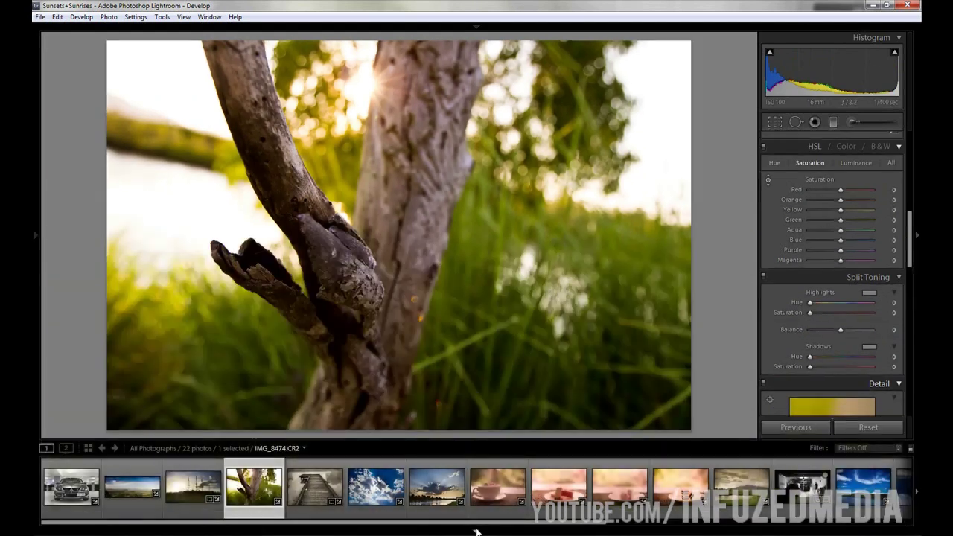
pyautogui.click(560, 485)
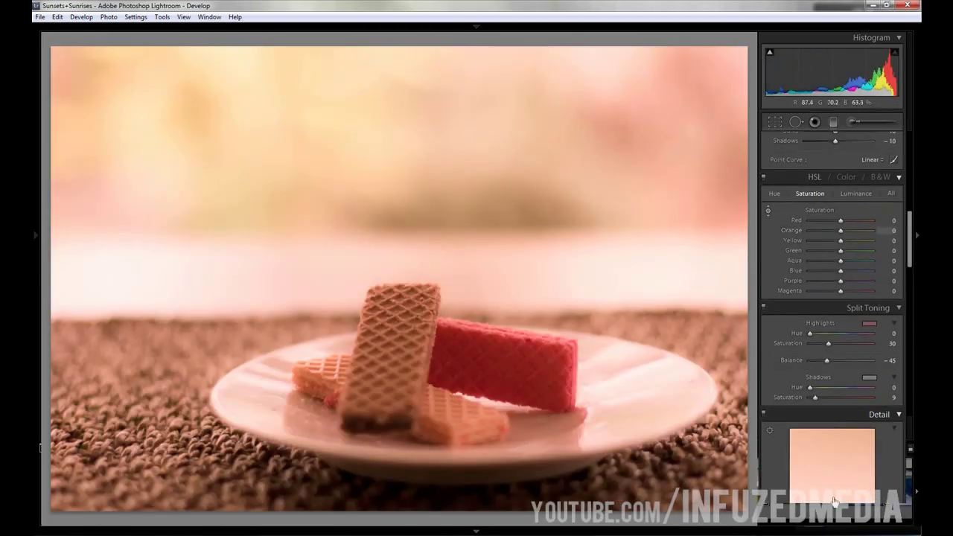
pyautogui.moveTo(875, 447)
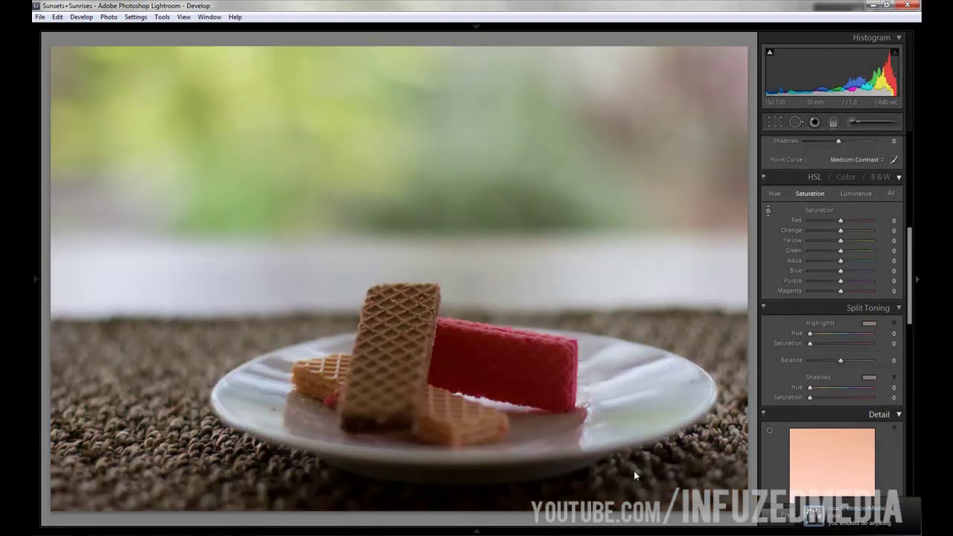
pyautogui.hotkey('ctrl', 'z')
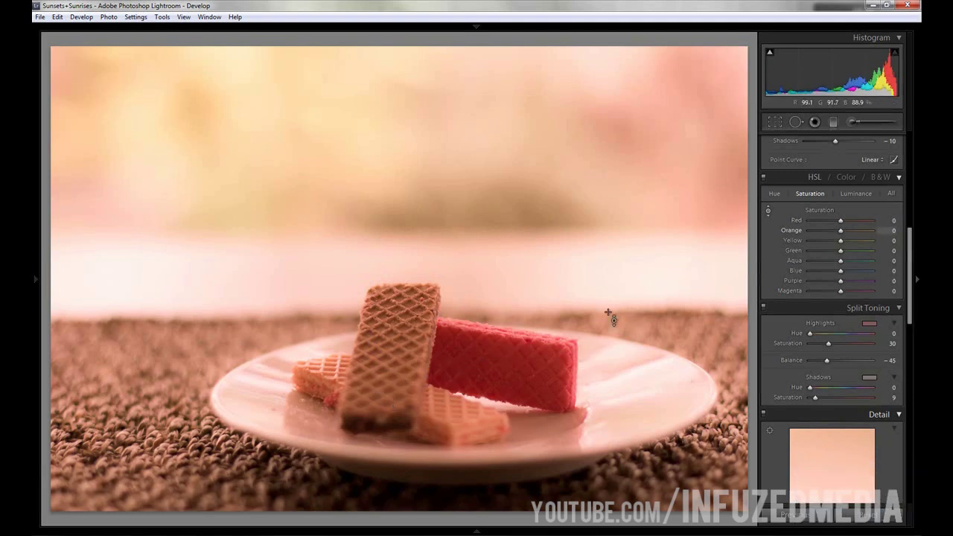
# Step: View the split-toned black-and-white pier photo, then return to the tree photo
pyautogui.click(476, 529)
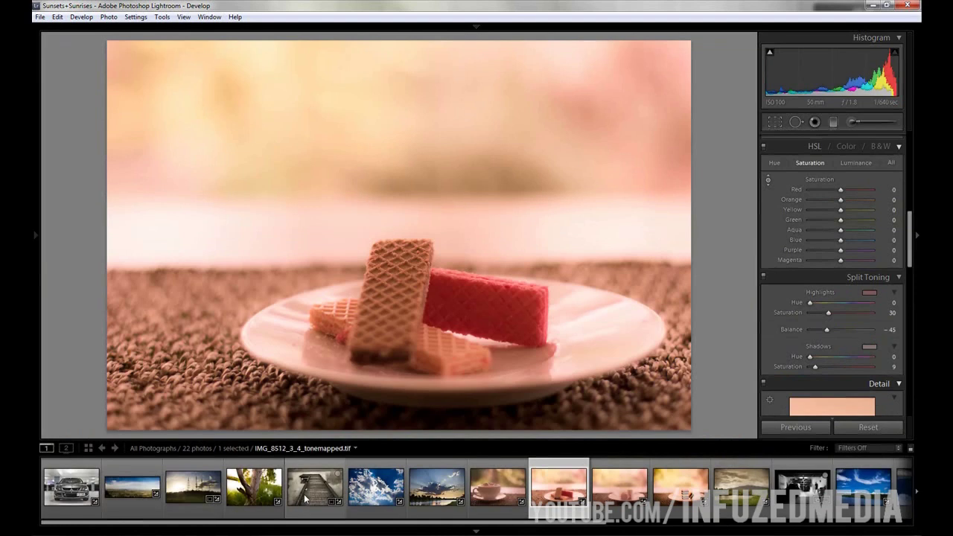
pyautogui.click(305, 499)
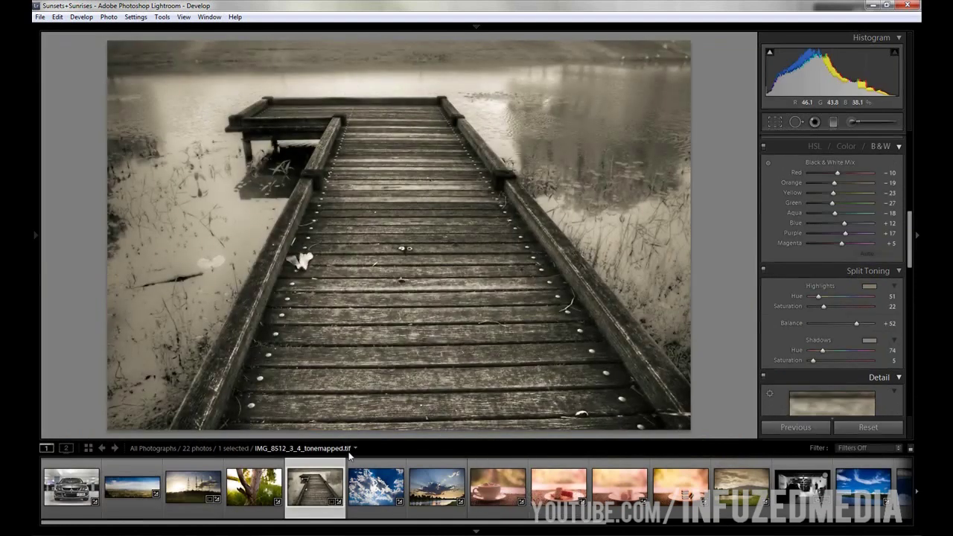
pyautogui.click(254, 487)
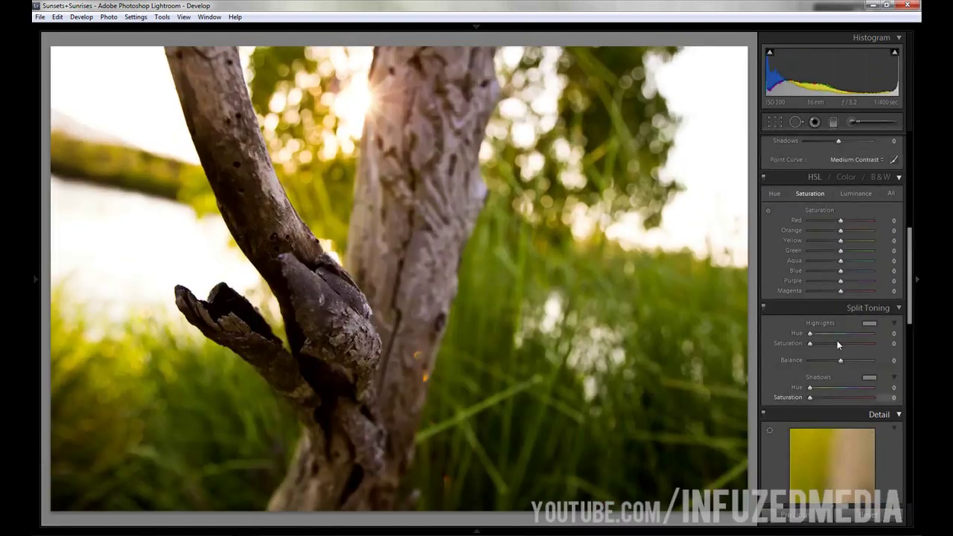
# Step: Inspect bark, grass and background in the 1:1 detail preview, then set Luminance noise reduction to 20
pyautogui.scroll(-2, 819, 268)
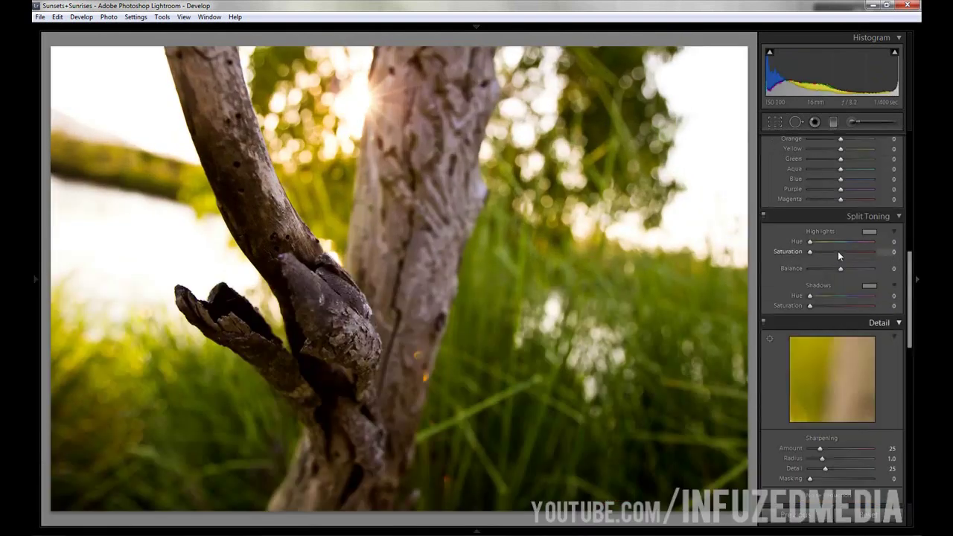
pyautogui.moveTo(820, 361); pyautogui.dragTo(819, 420)
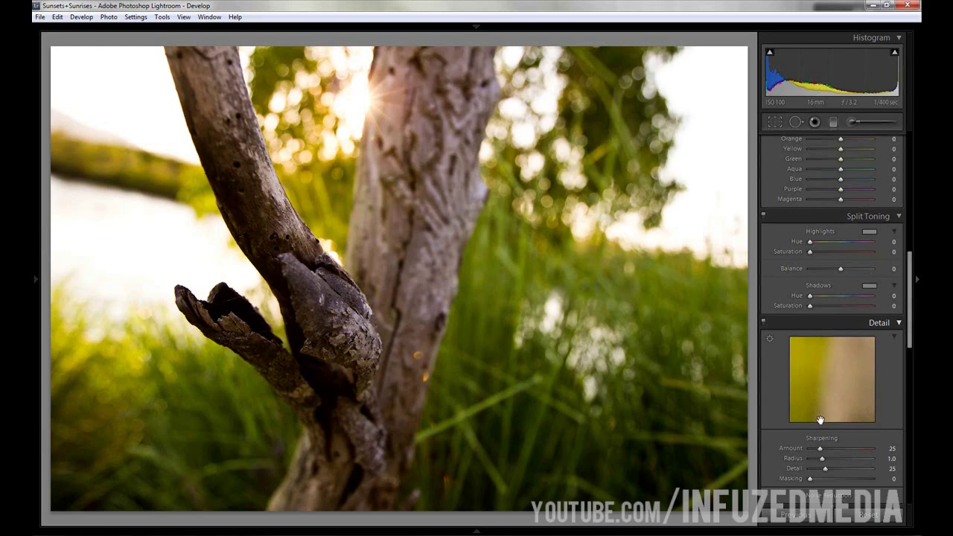
pyautogui.moveTo(821, 376); pyautogui.dragTo(813, 366)
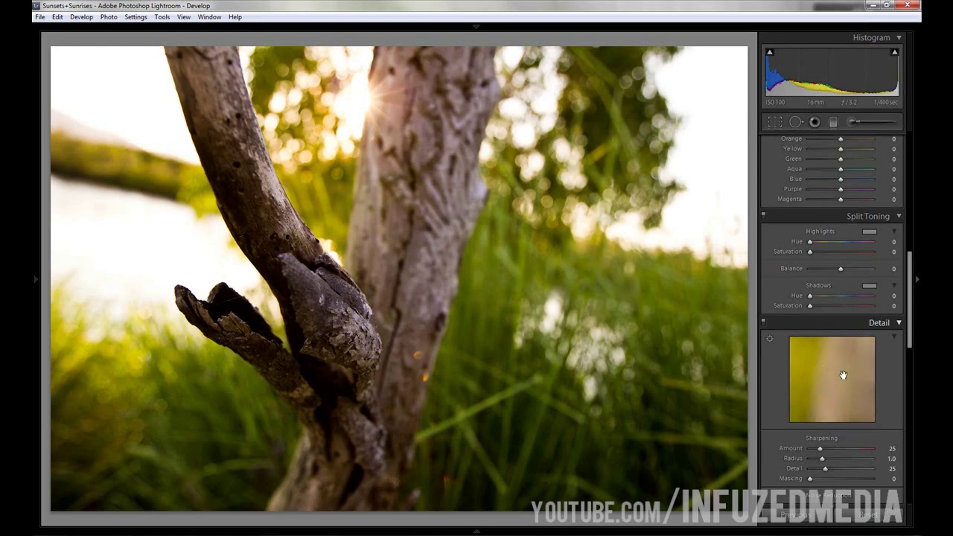
pyautogui.moveTo(826, 369)
pyautogui.mouseDown()
pyautogui.moveTo(858, 349)
pyautogui.moveTo(869, 322)
pyautogui.moveTo(889, 341)
pyautogui.moveTo(855, 343)
pyautogui.moveTo(781, 410)
pyautogui.moveTo(817, 384)
pyautogui.mouseUp()
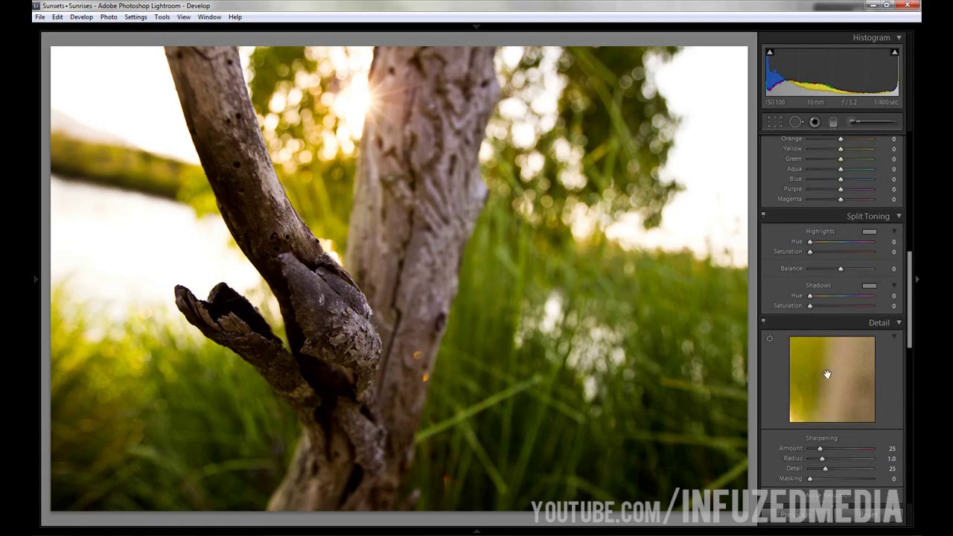
pyautogui.moveTo(825, 371); pyautogui.dragTo(829, 347)
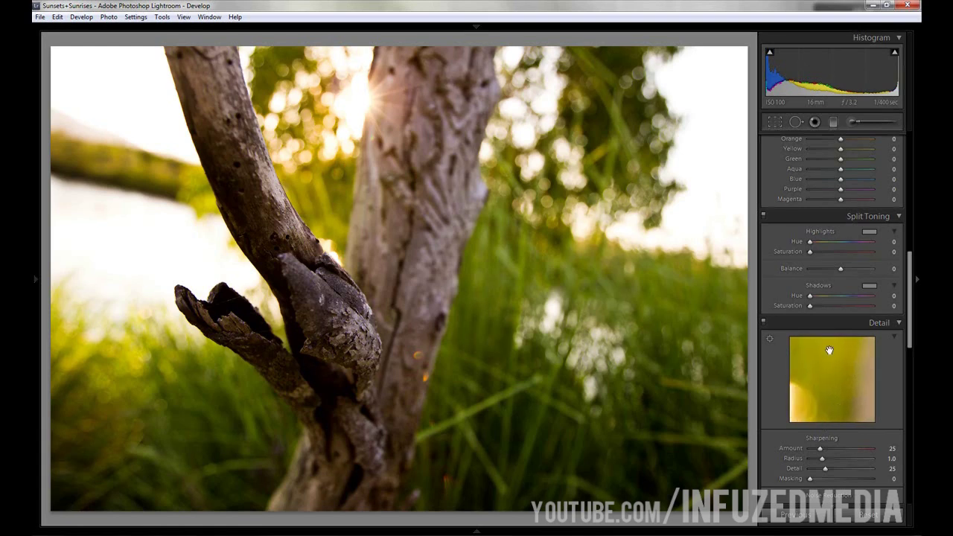
pyautogui.scroll(-2, 817, 444)
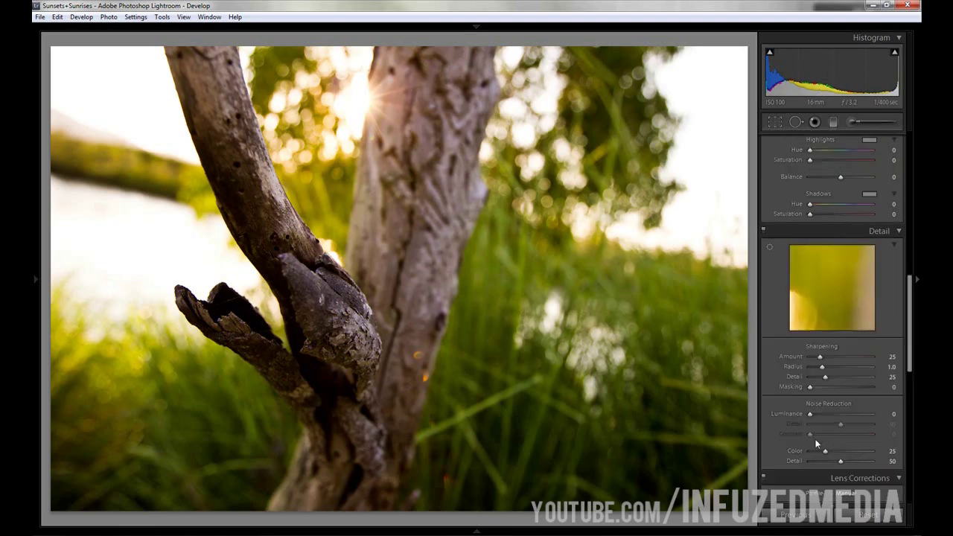
pyautogui.moveTo(816, 414); pyautogui.dragTo(822, 414)
pyautogui.scroll(-2, 801, 306)
pyautogui.scroll(-2, 818, 245)
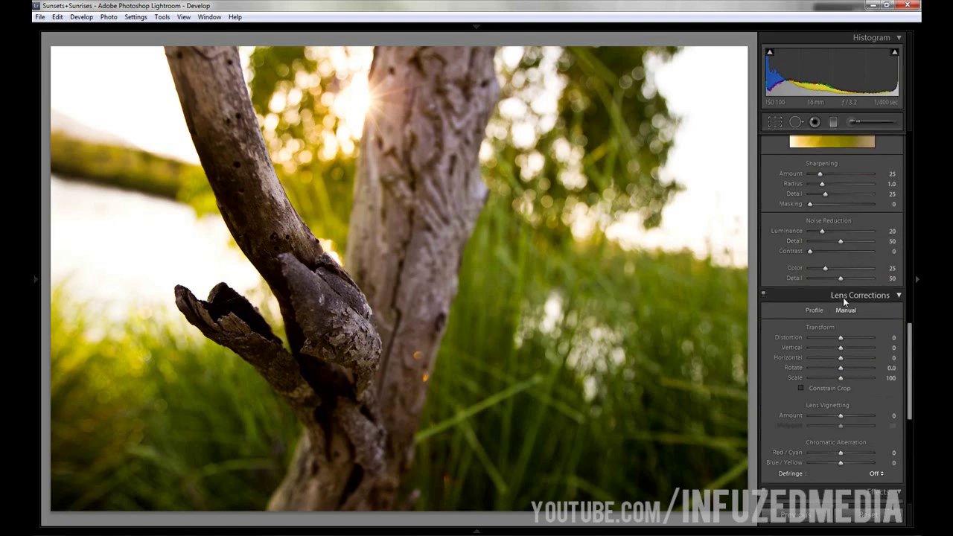
# Step: Compare the photo with and without lens profile corrections, leaving them disabled
pyautogui.click(814, 311)
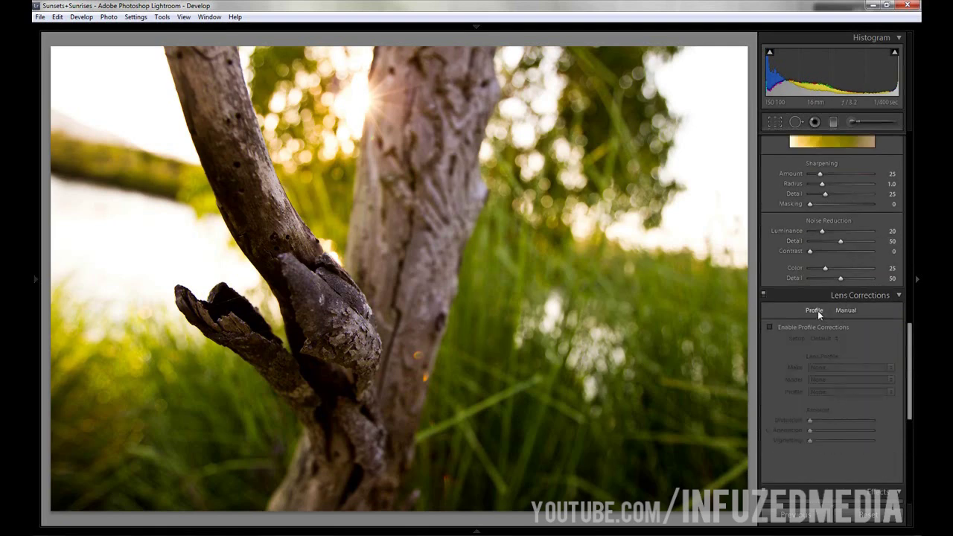
pyautogui.click(770, 327)
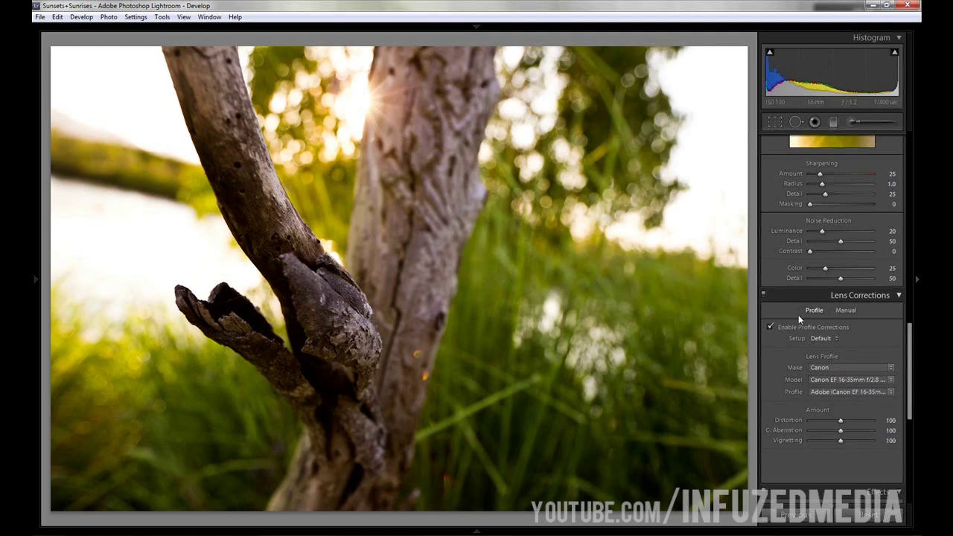
pyautogui.click(770, 326)
pyautogui.click(771, 327)
pyautogui.click(771, 327)
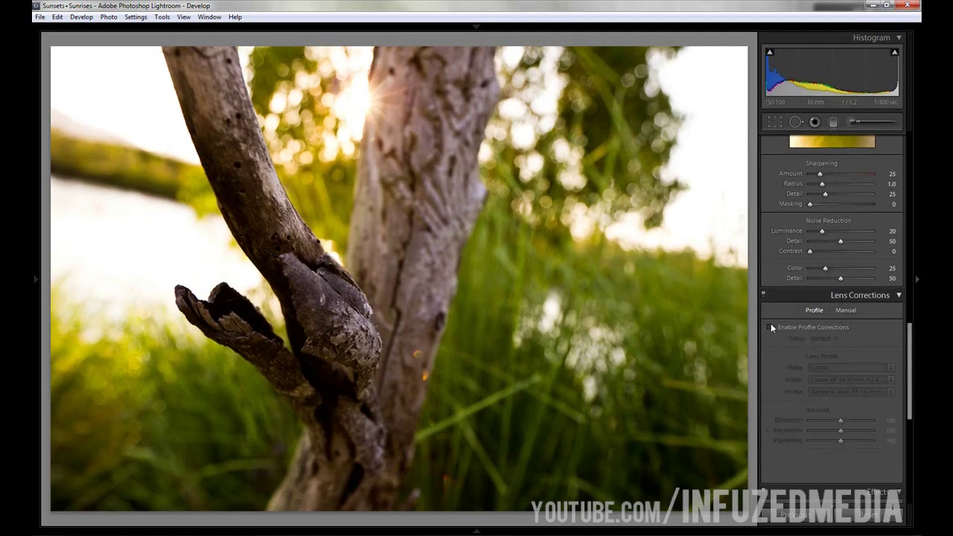
pyautogui.click(771, 327)
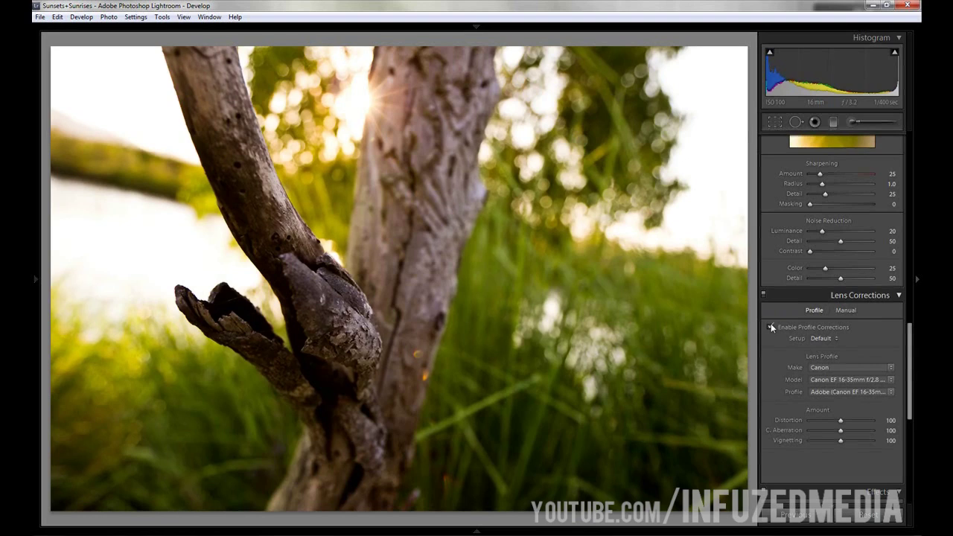
pyautogui.click(770, 327)
# Step: Set manual Lens Vignetting to Amount −50 with Midpoint 25
pyautogui.click(843, 310)
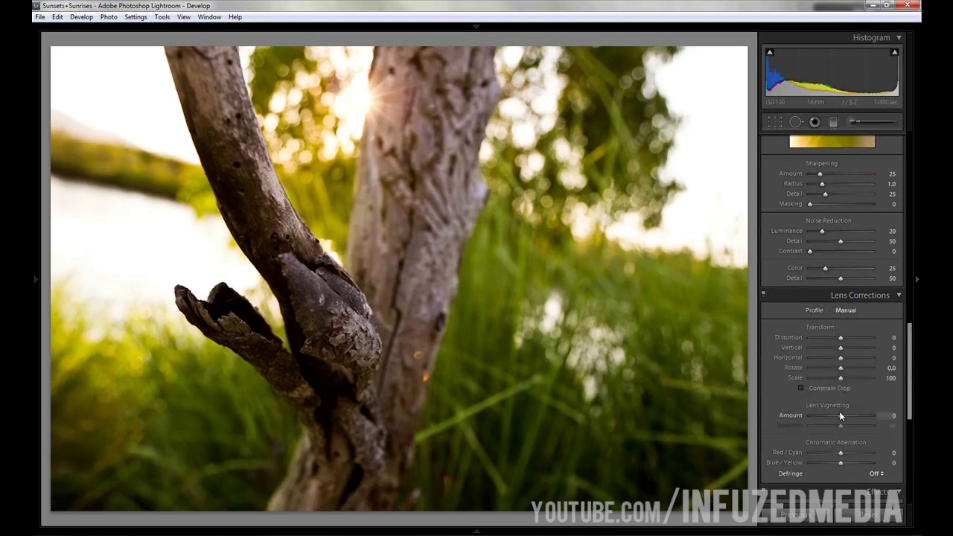
pyautogui.moveTo(837, 414); pyautogui.dragTo(825, 414)
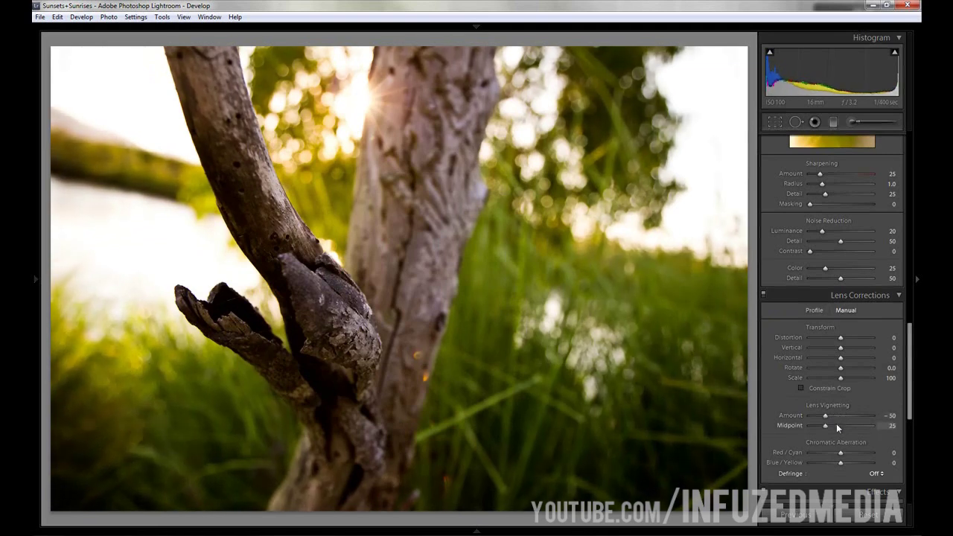
pyautogui.moveTo(835, 424); pyautogui.dragTo(824, 411)
pyautogui.scroll(-2, 824, 411)
pyautogui.scroll(-4, 824, 411)
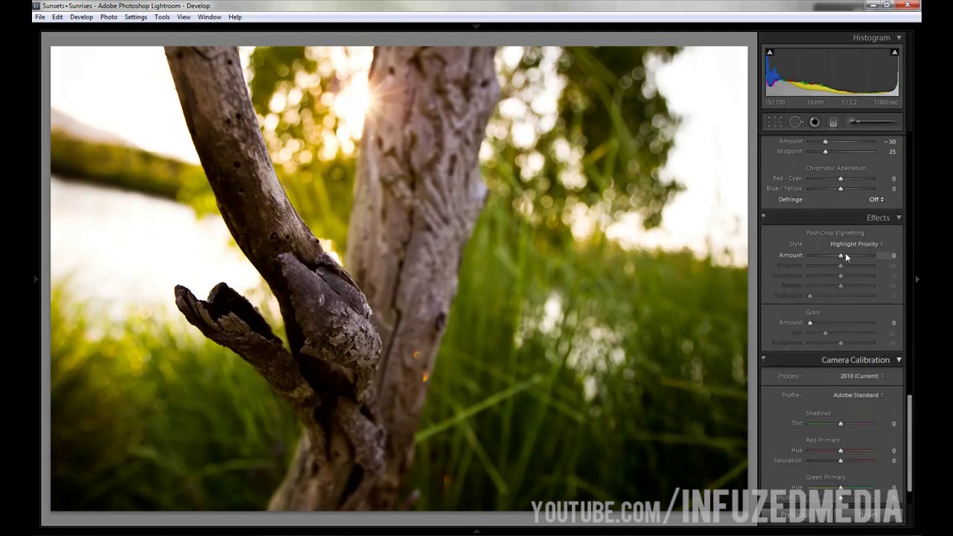
pyautogui.scroll(2, 802, 146)
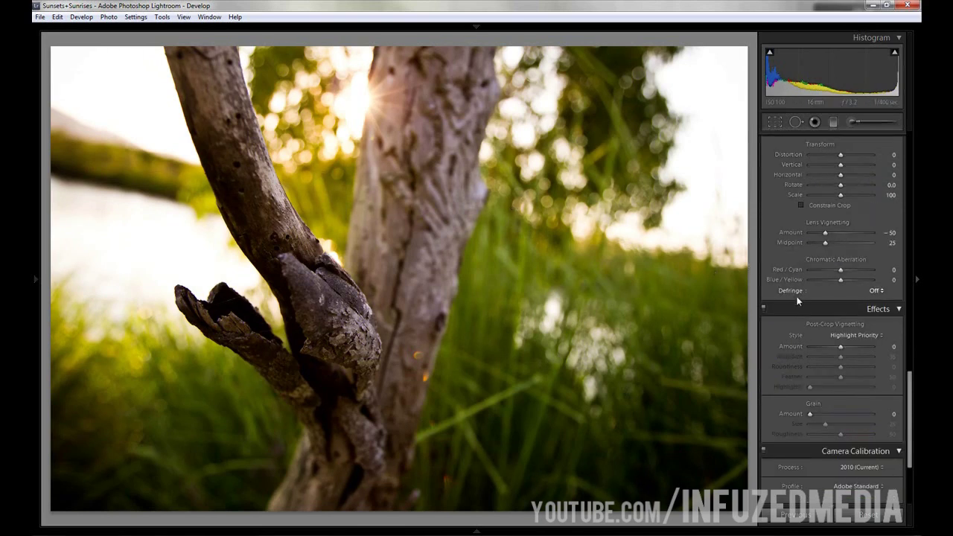
pyautogui.scroll(-3, 839, 309)
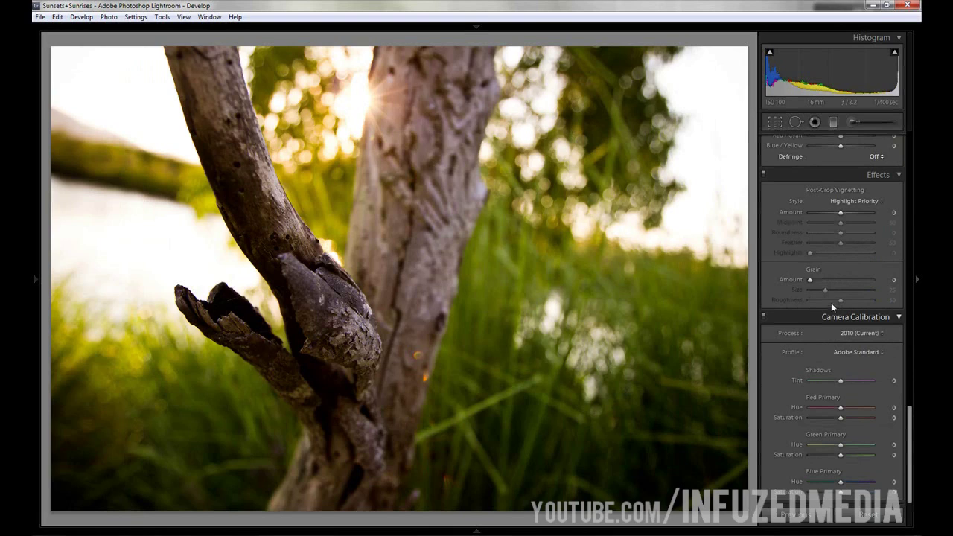
pyautogui.scroll(10, 835, 234)
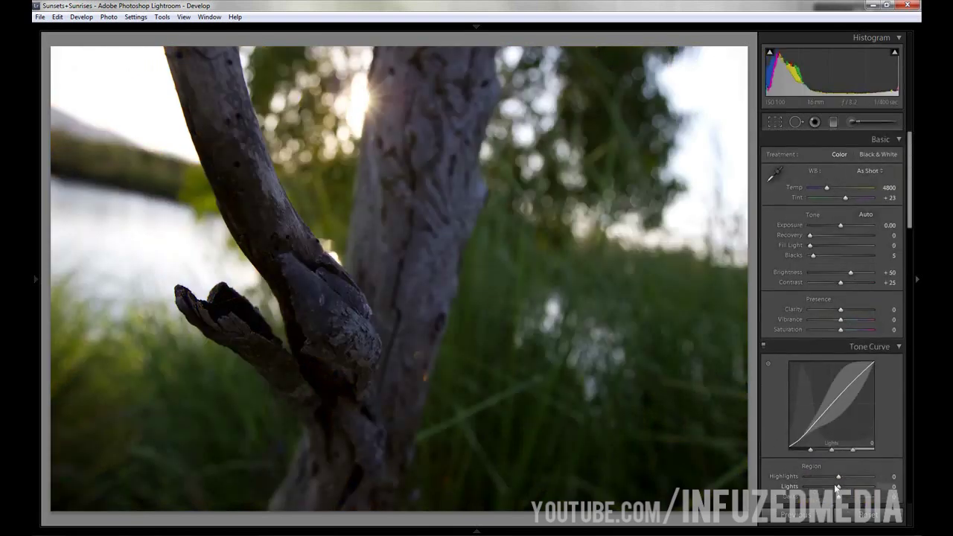
pyautogui.hotkey('ctrl', 'z')
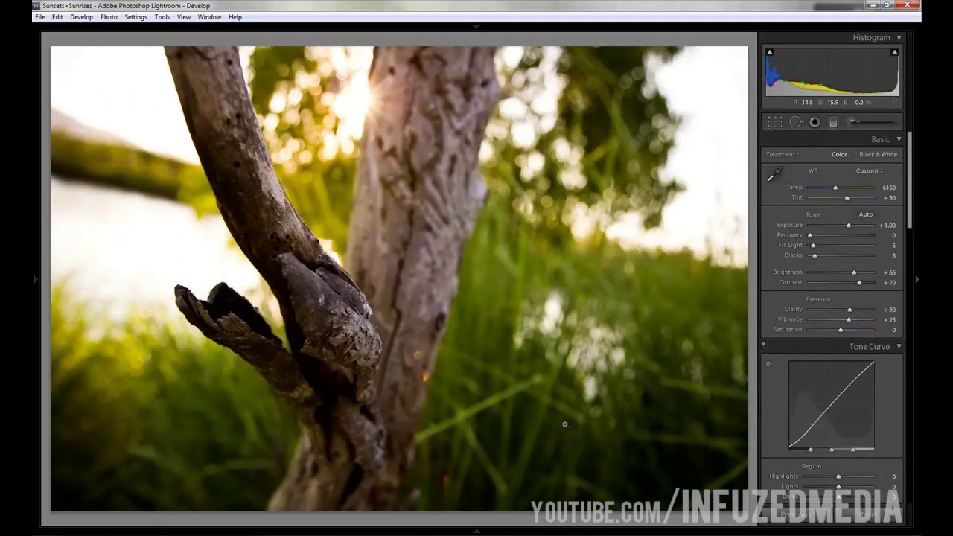
pyautogui.moveTo(909, 220)
pyautogui.mouseDown()
pyautogui.moveTo(915, 473)
pyautogui.moveTo(916, 107)
pyautogui.mouseUp()
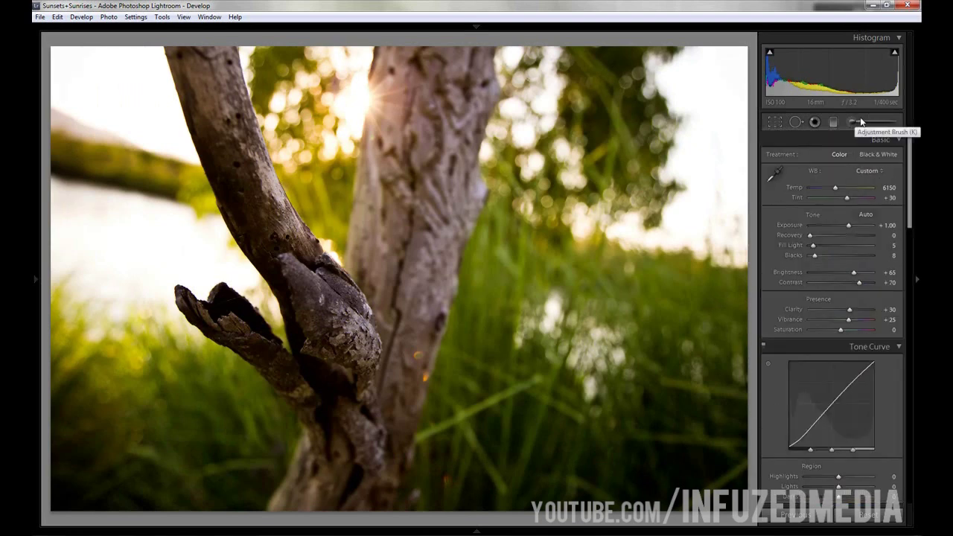
pyautogui.click(62, 346)
pyautogui.click(407, 239)
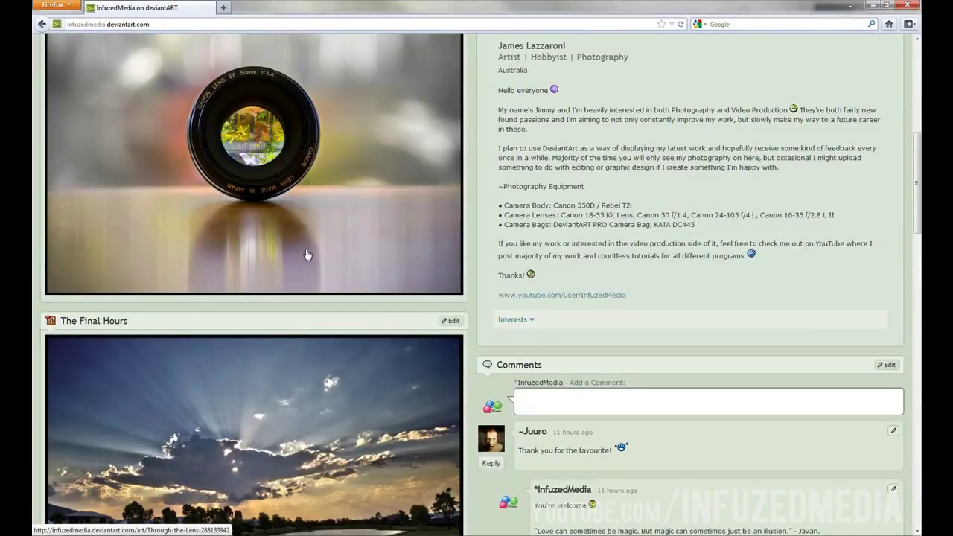
# Step: Scroll the deviantART profile up to Newest Deviations and back down to Through the Lens
pyautogui.scroll(-5, 306, 251)
pyautogui.scroll(-6, 353, 301)
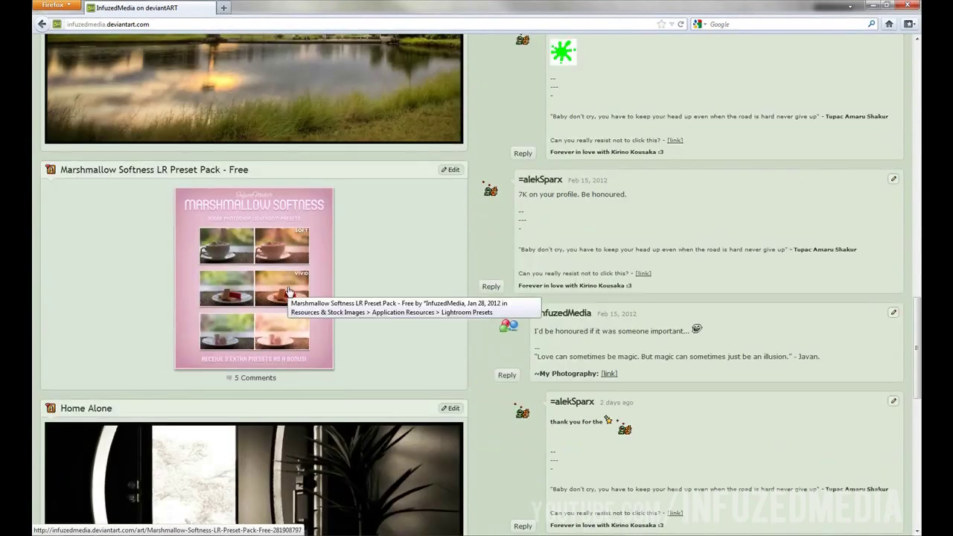
pyautogui.scroll(10, 286, 282)
pyautogui.scroll(5, 283, 276)
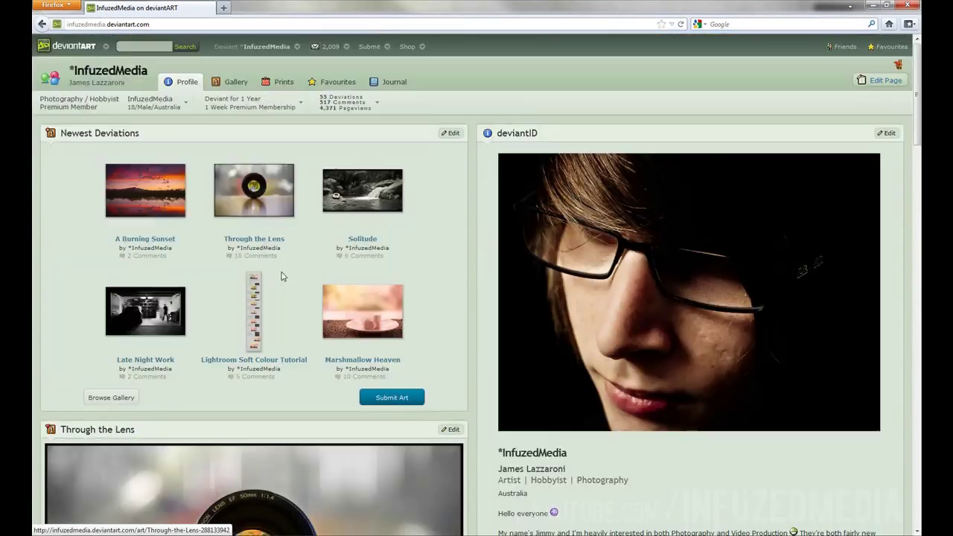
pyautogui.scroll(-5, 224, 91)
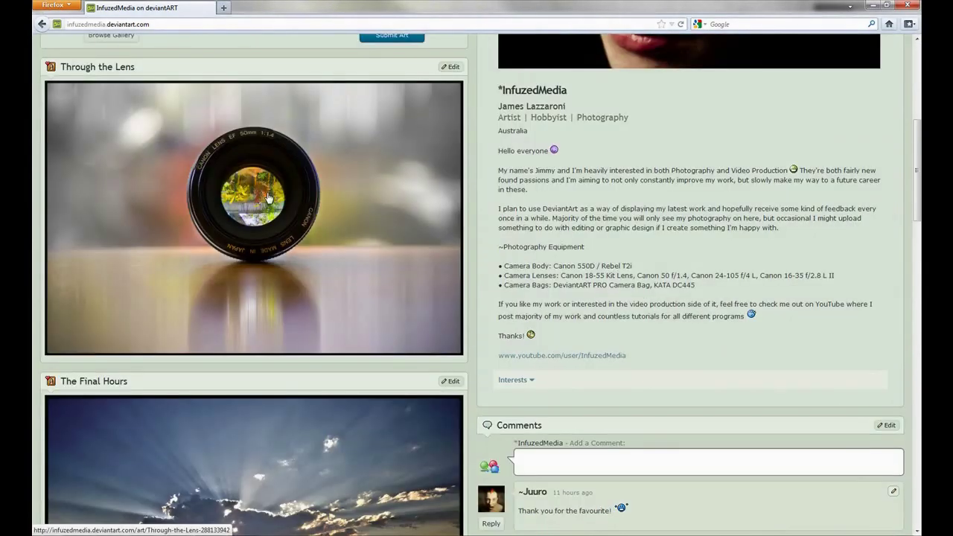